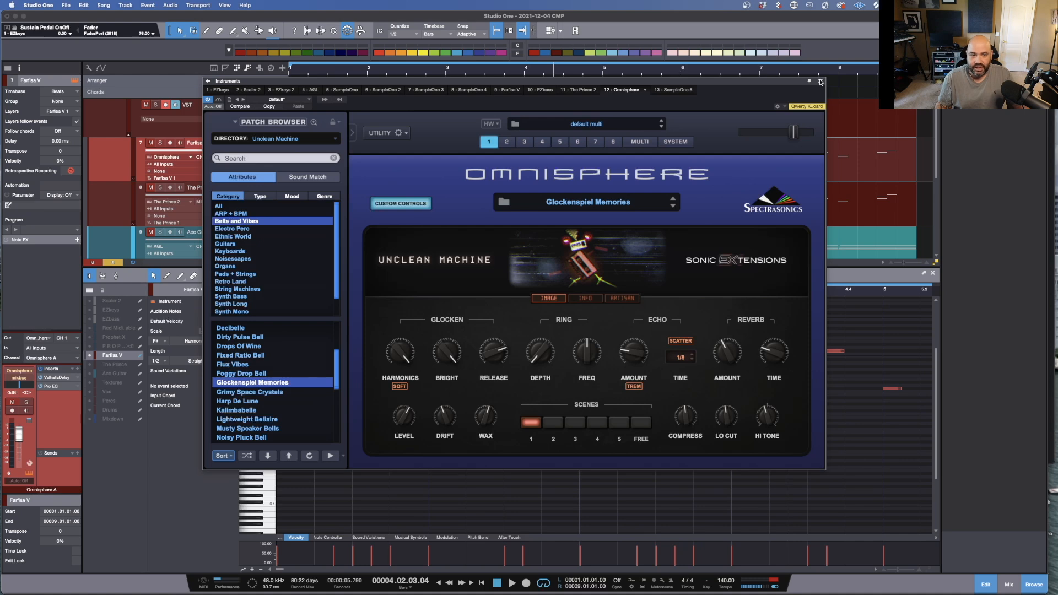
Step: Close the Omnisphere window, enlarge the note editor and play back the Farfisa V part
click(159, 142)
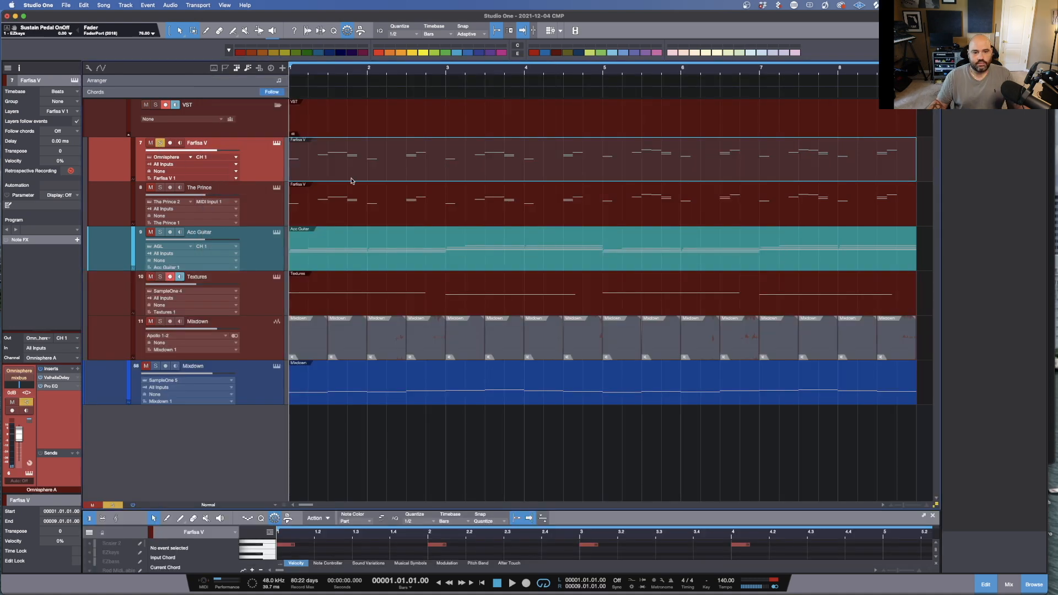
key(space)
drag(591, 510, 601, 172)
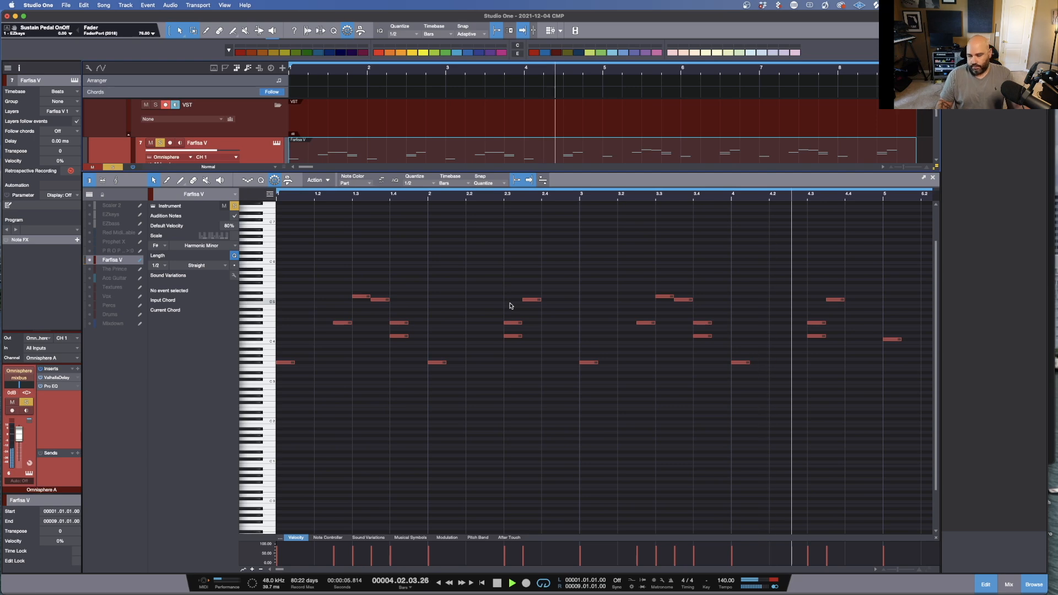
key(space)
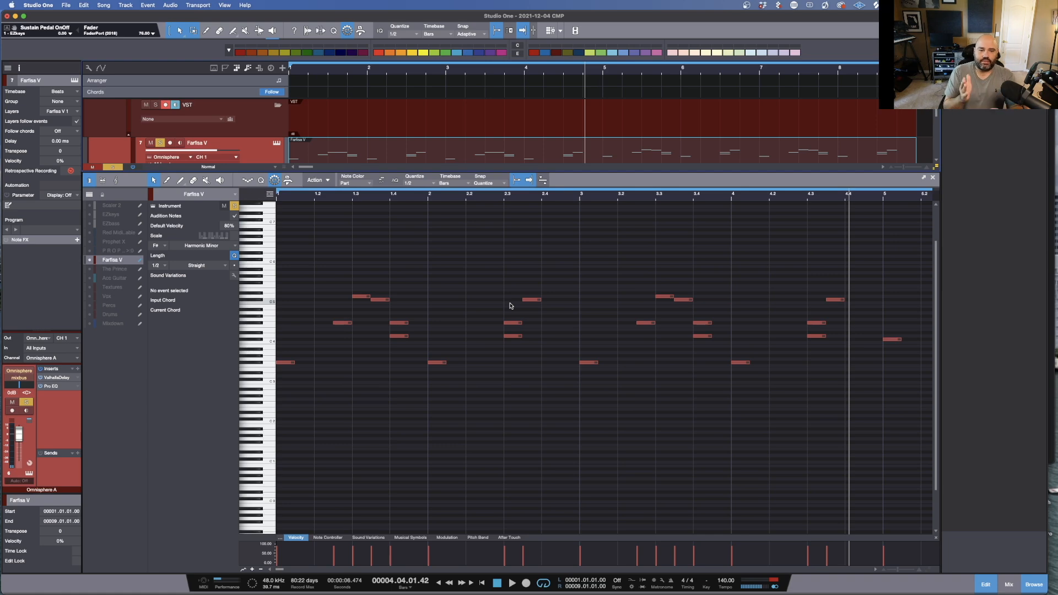
Step: Select groups of Farfisa V notes at the start of bars 1 and 2 to inspect their chords
click(434, 184)
click(476, 197)
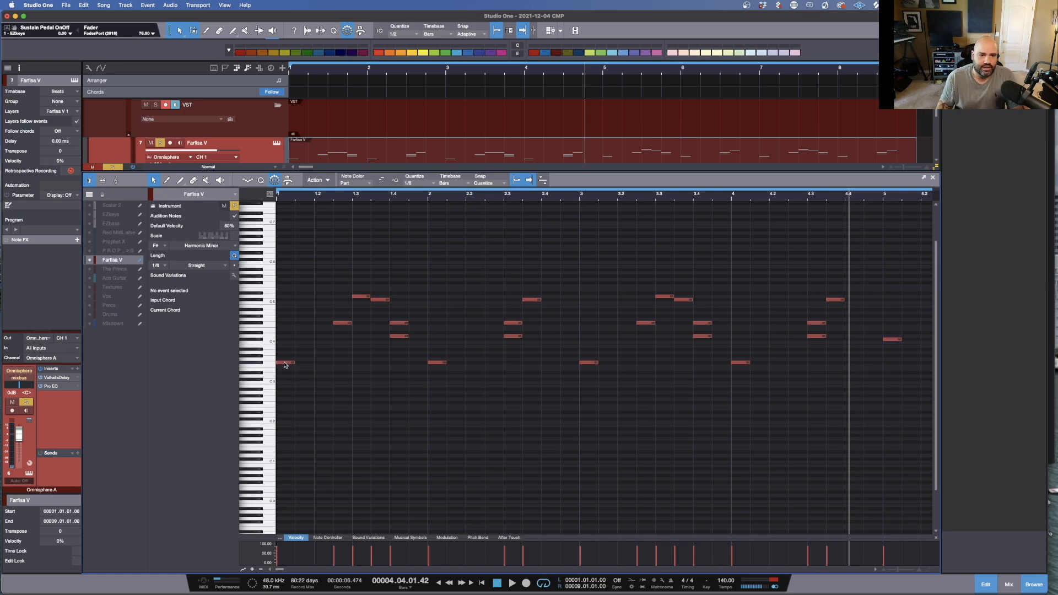
drag(356, 269, 365, 319)
drag(410, 288, 391, 372)
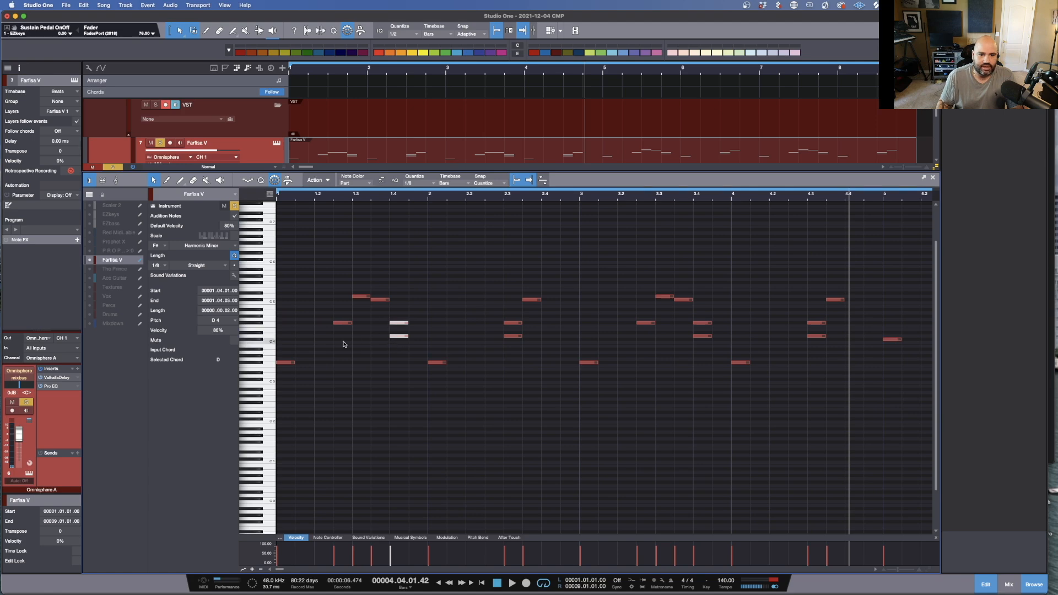
drag(278, 315, 414, 390)
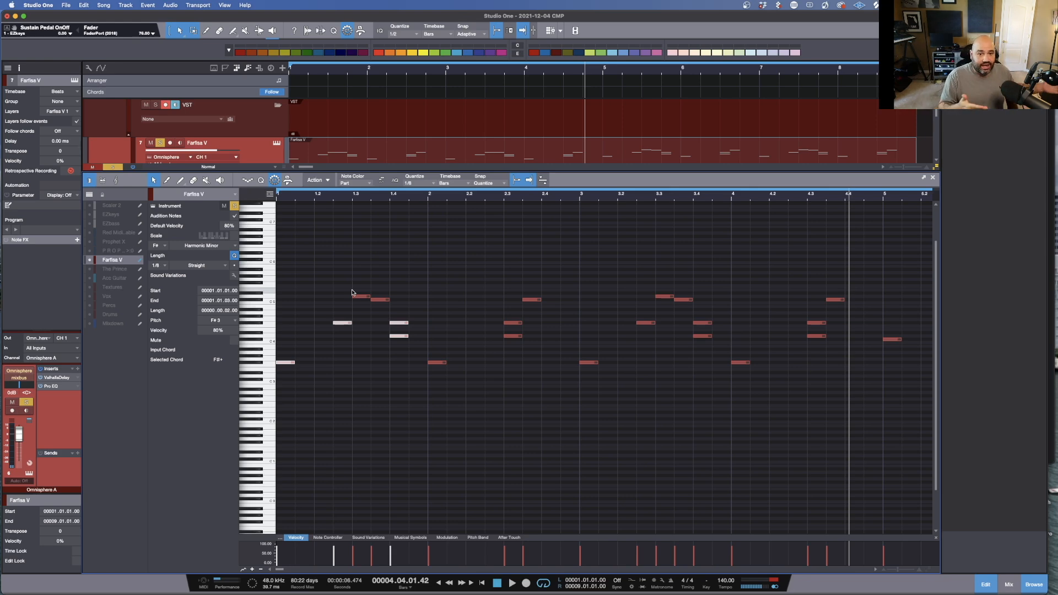
click(464, 304)
drag(447, 284, 484, 373)
drag(427, 244, 557, 399)
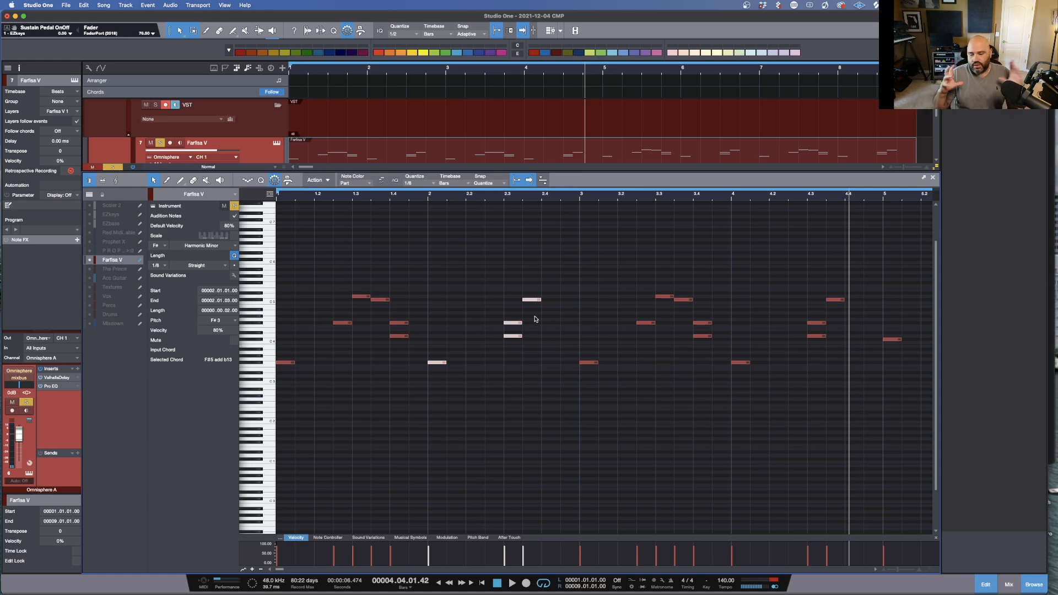
Step: Stop playback, shrink the note editor and open The Prince track's instrument window
key(space)
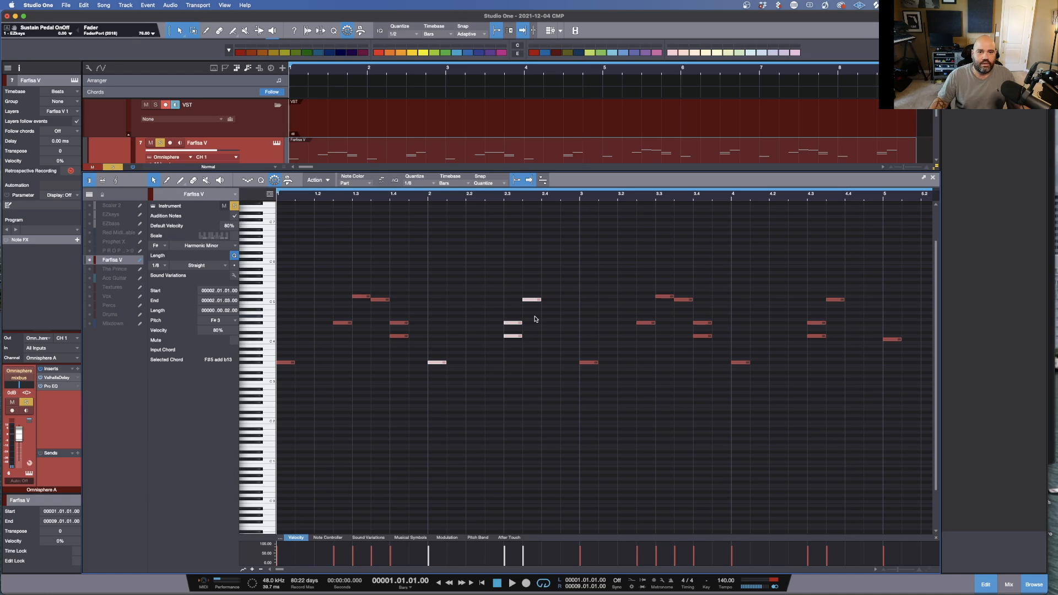
drag(397, 174, 392, 295)
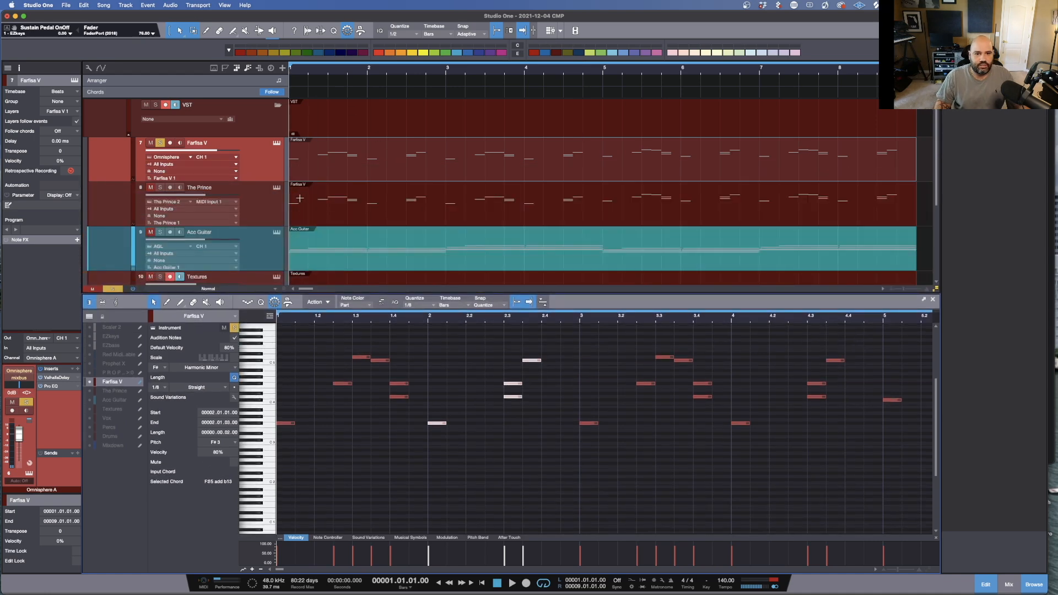
click(355, 209)
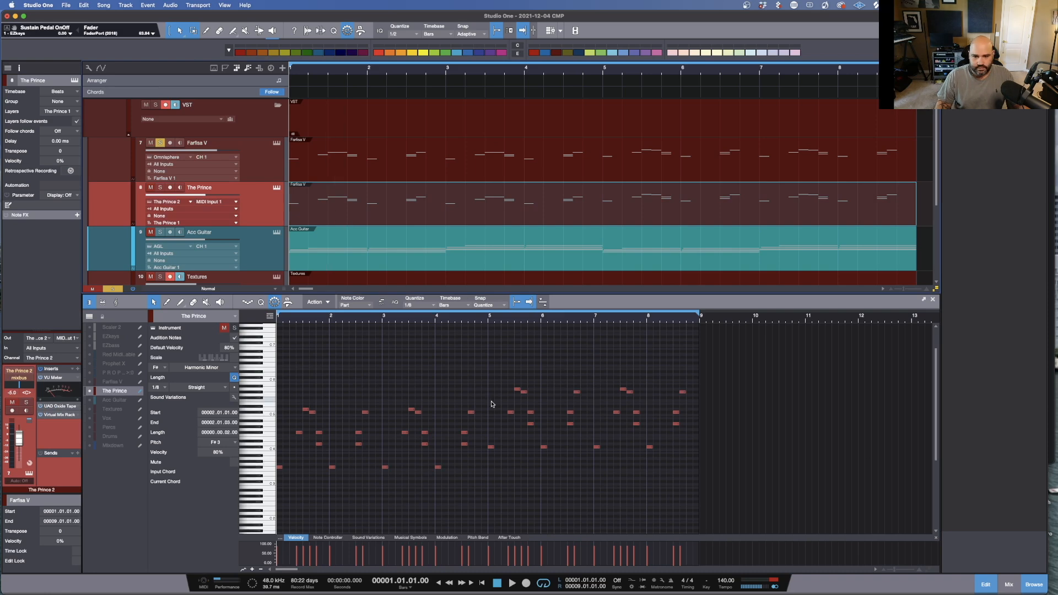
click(277, 189)
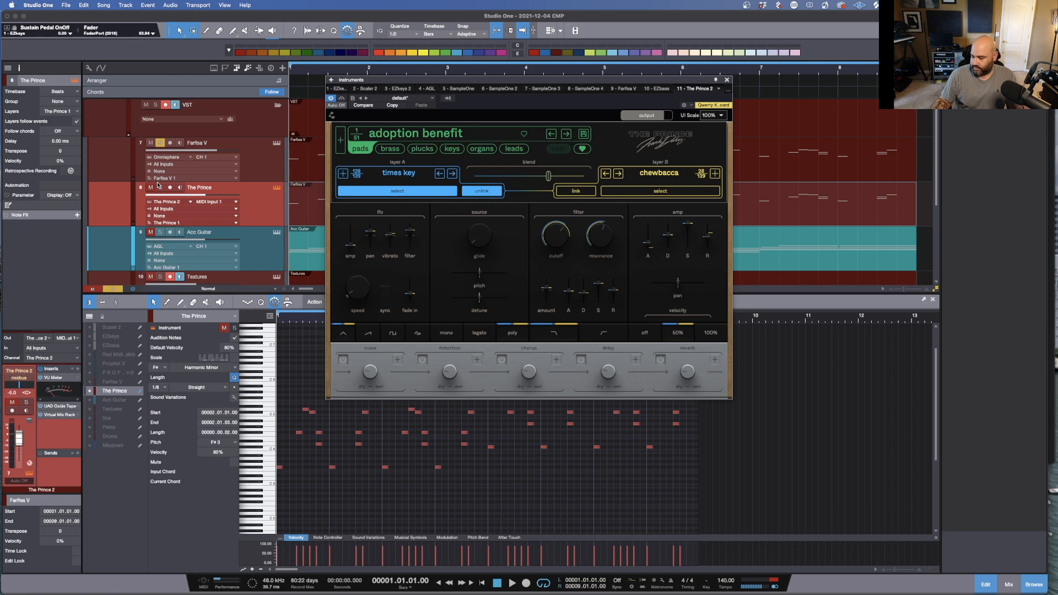
Step: Audition The Prince part and close its instrument window
key(space)
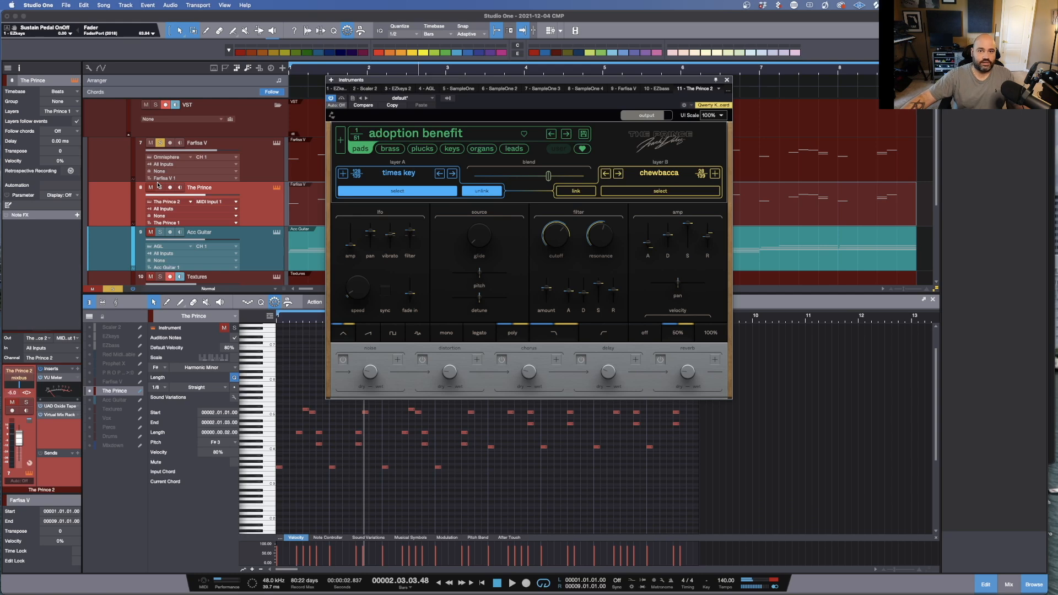
click(159, 188)
key(space)
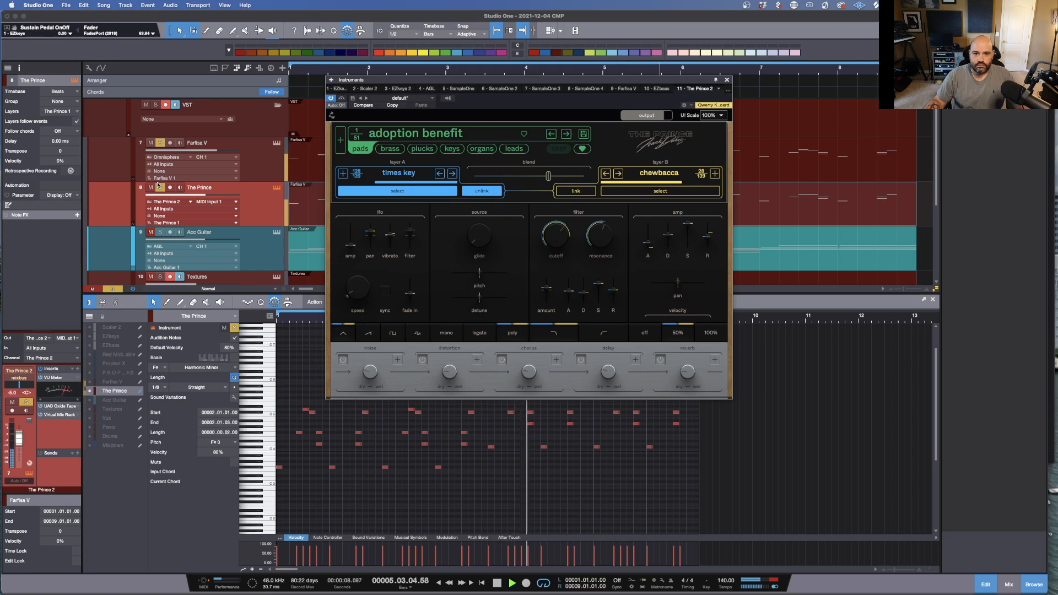
key(space)
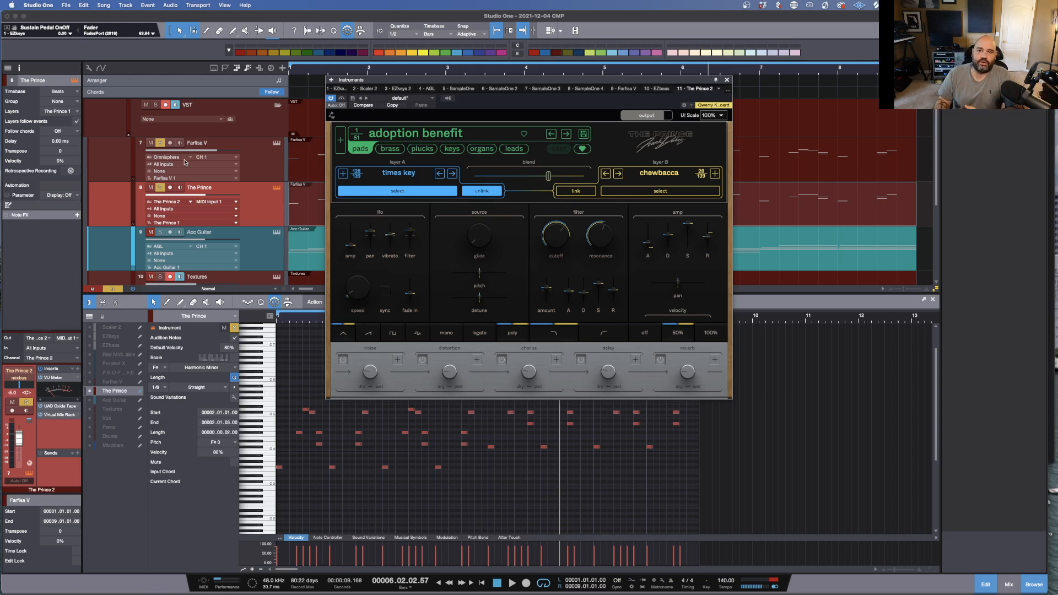
click(727, 80)
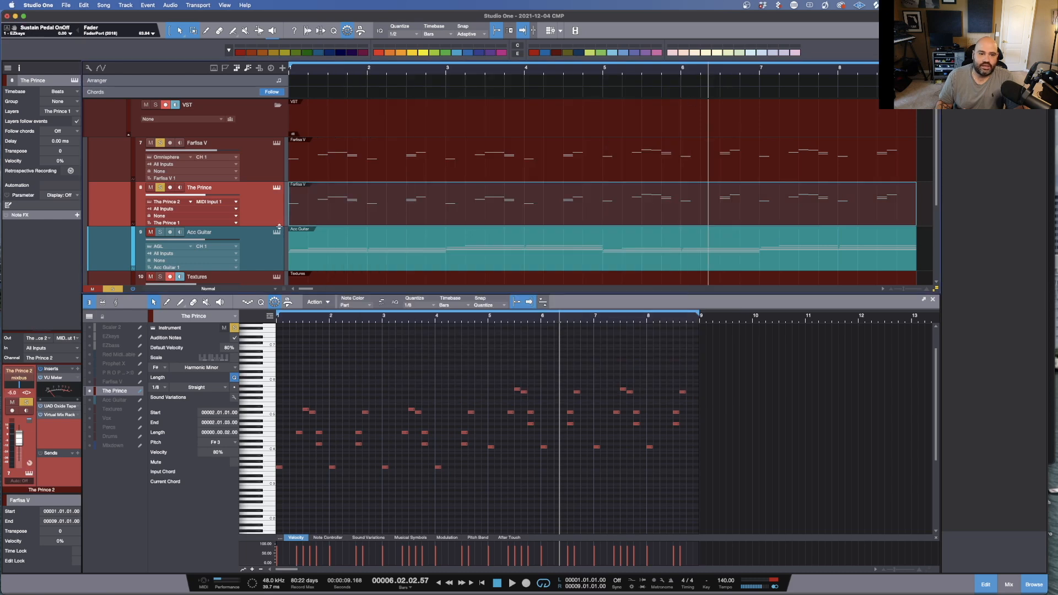
Step: Open and close the Acc Guitar instrument, then show the Acc Guitar part in the note editor
click(277, 233)
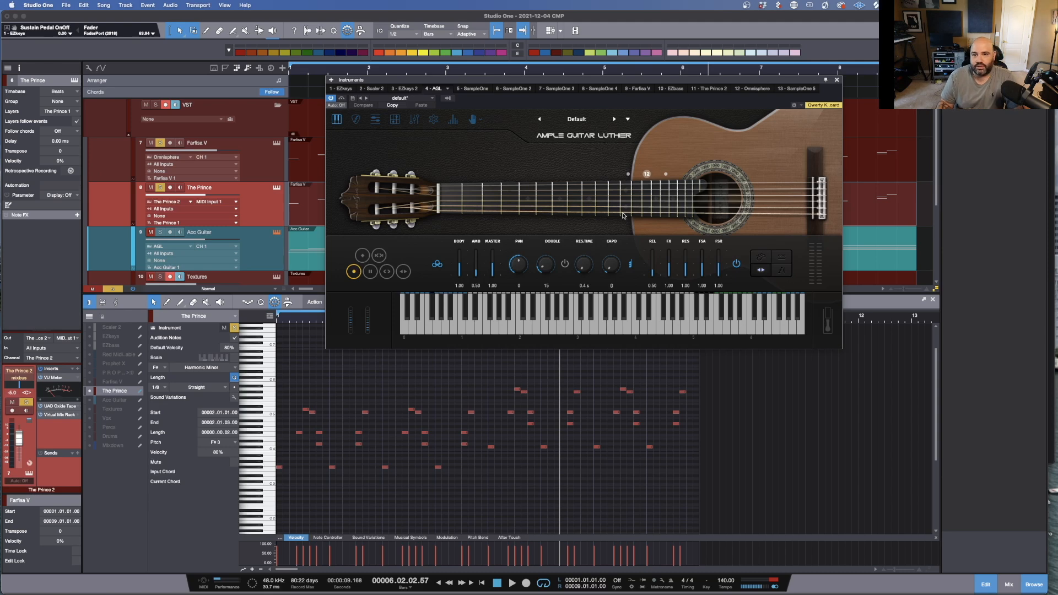
click(837, 80)
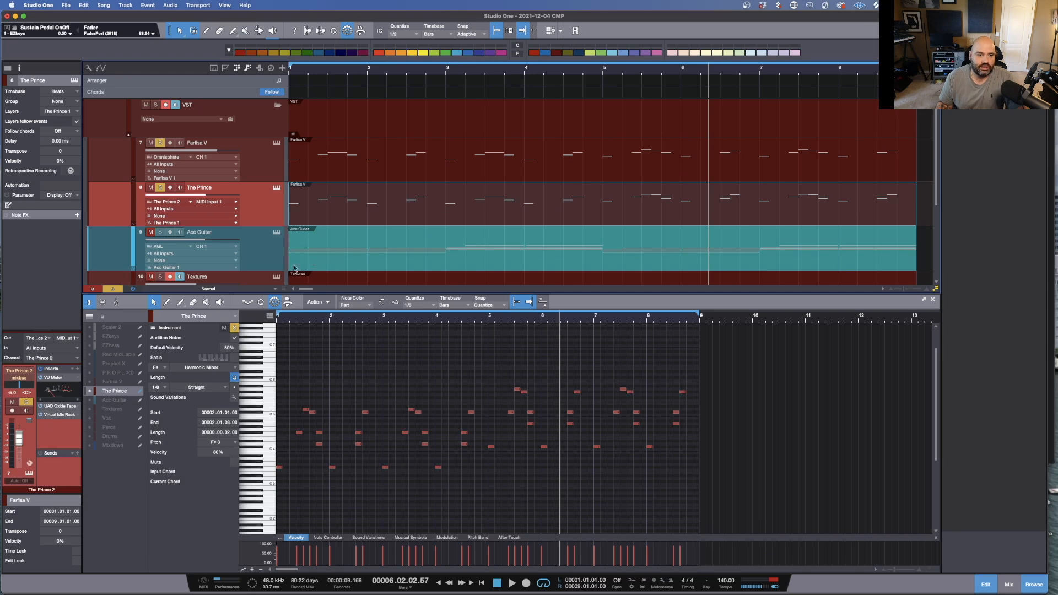
click(140, 401)
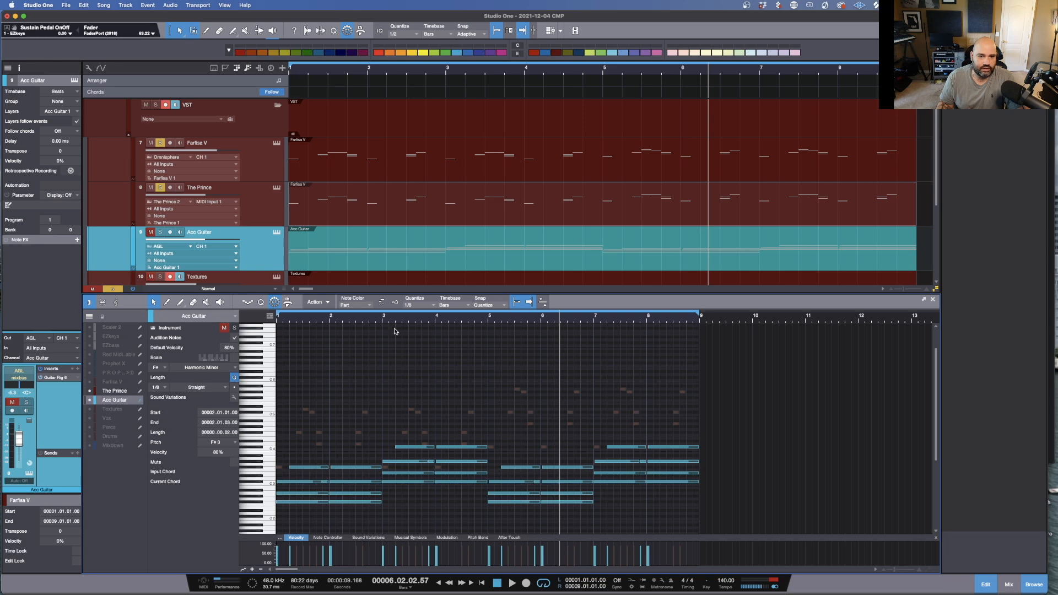
Step: Zoom into the start of the Acc Guitar part and select individual notes to inspect them
drag(331, 319, 564, 330)
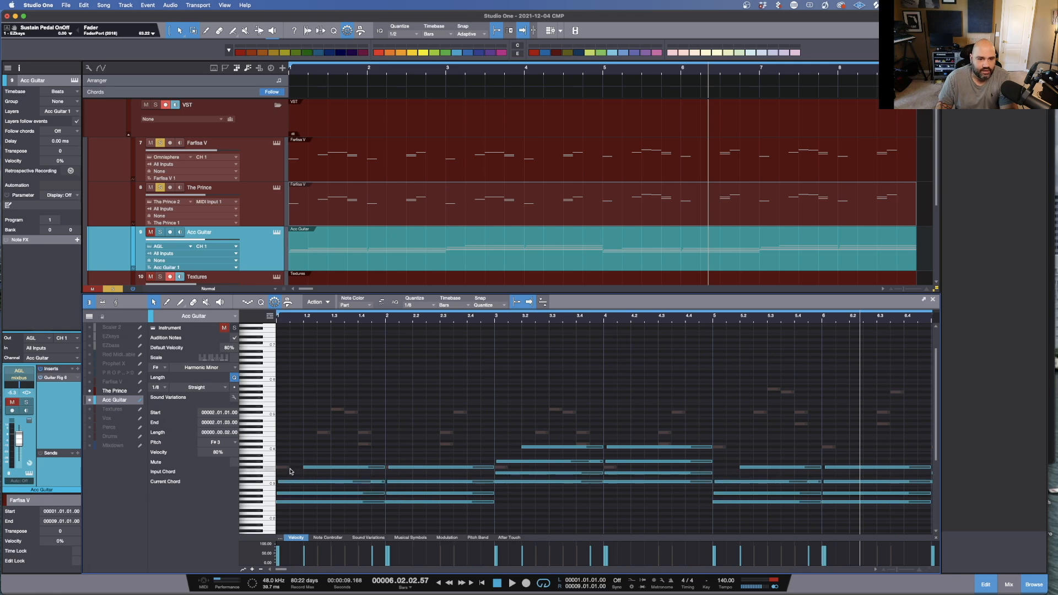
drag(327, 294, 394, 193)
scroll(401, 456, left, 2)
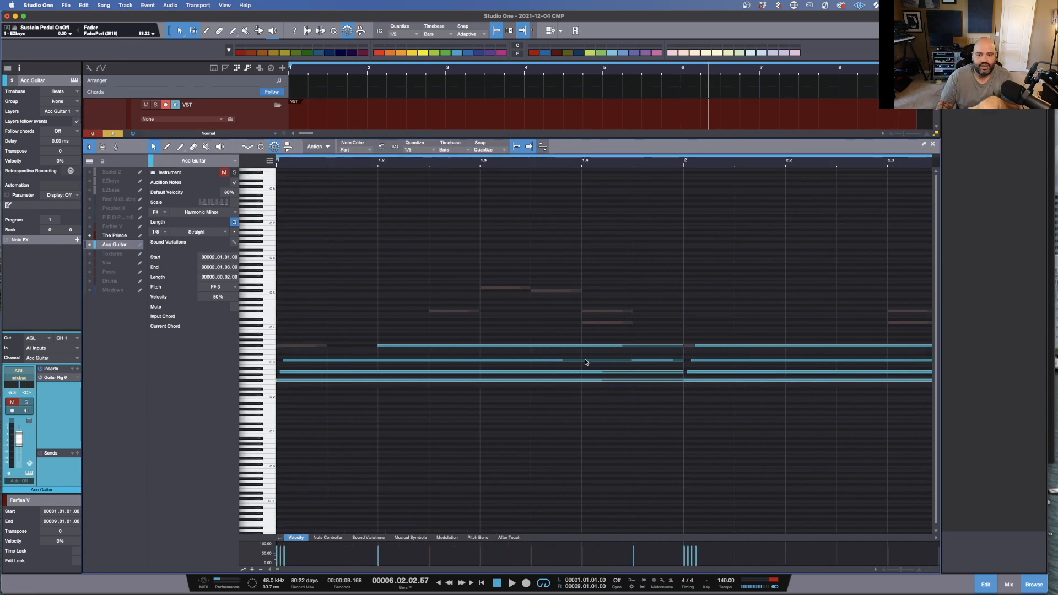
click(642, 361)
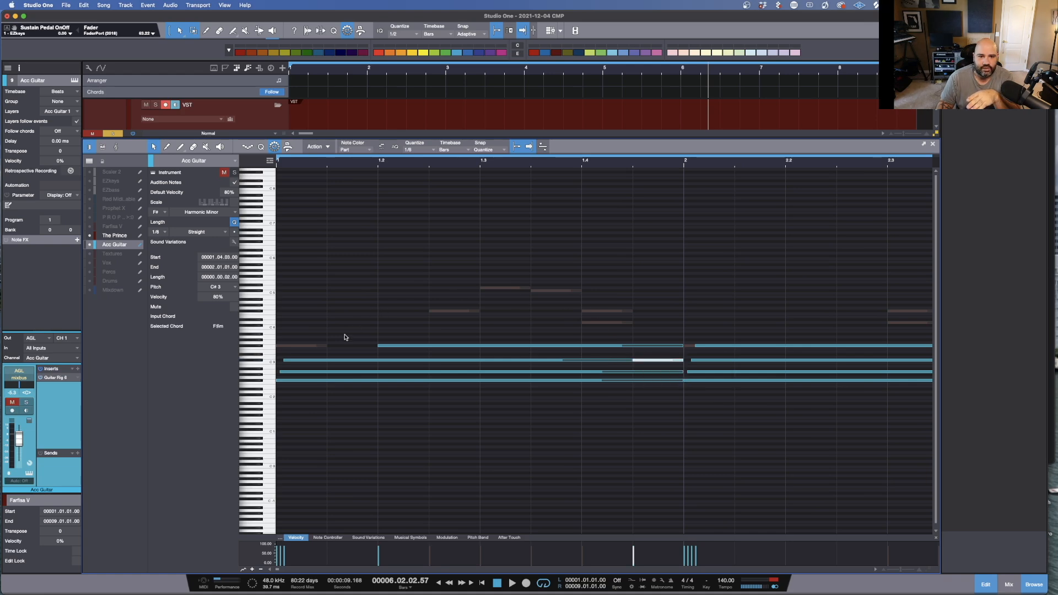
click(376, 325)
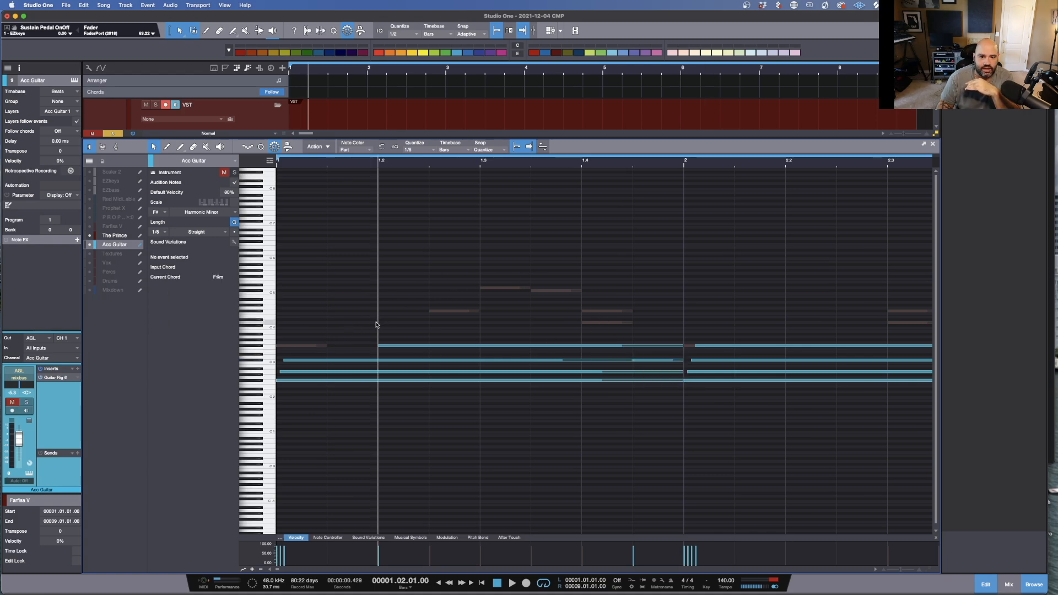
click(389, 346)
click(647, 362)
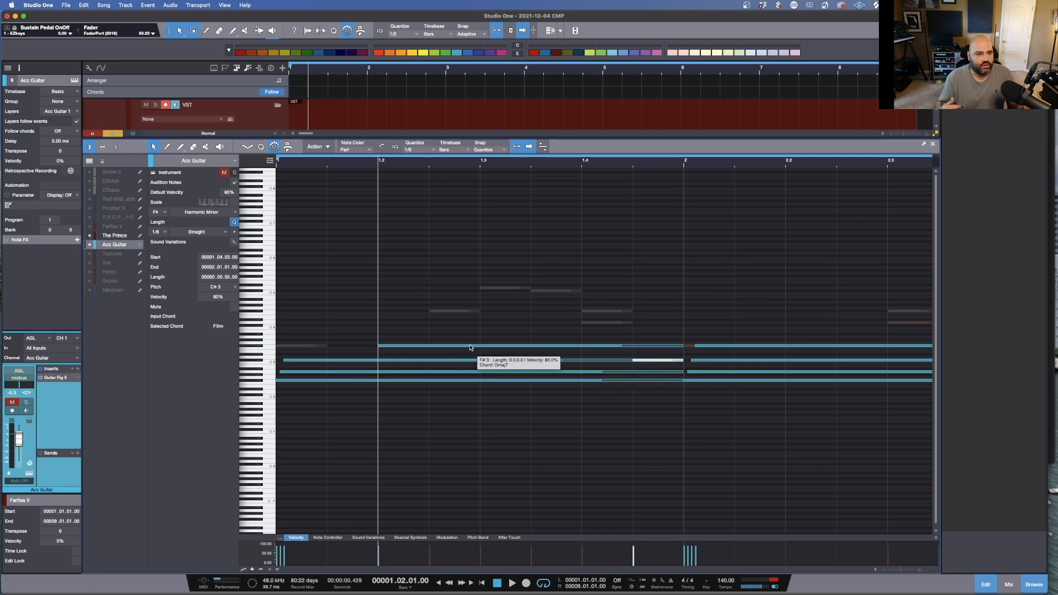
Step: Toggle the Acc Guitar channel's mute and play the part back at a wider zoom
click(13, 402)
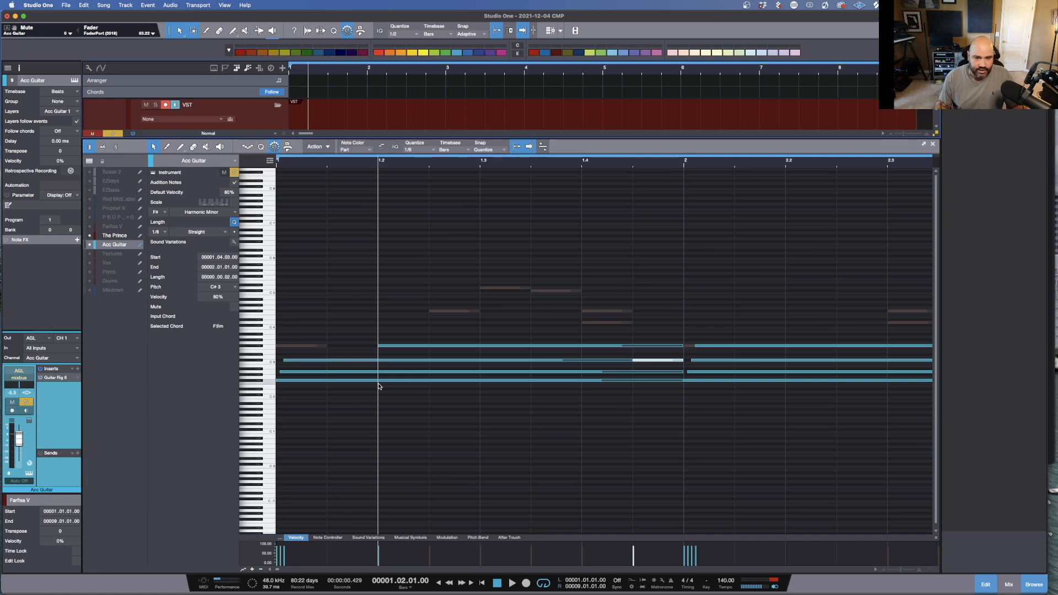
key(space)
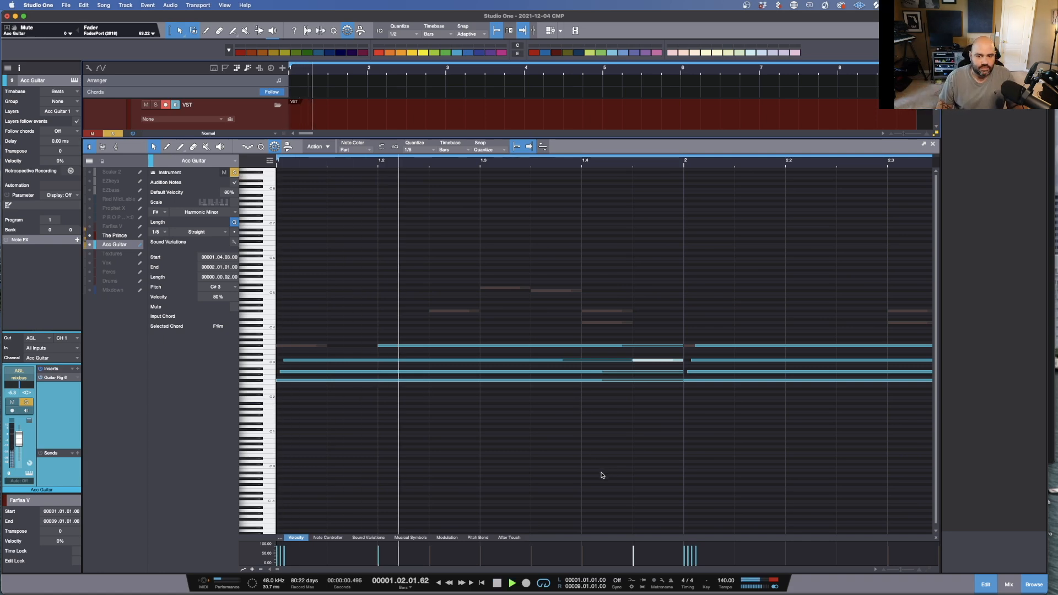
drag(566, 165, 581, 154)
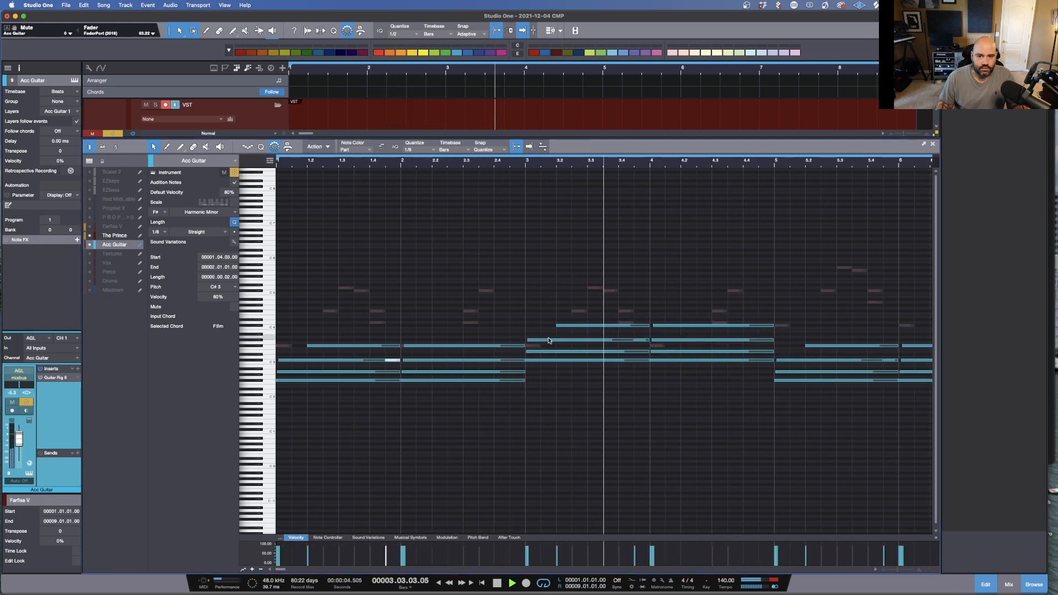
key(space)
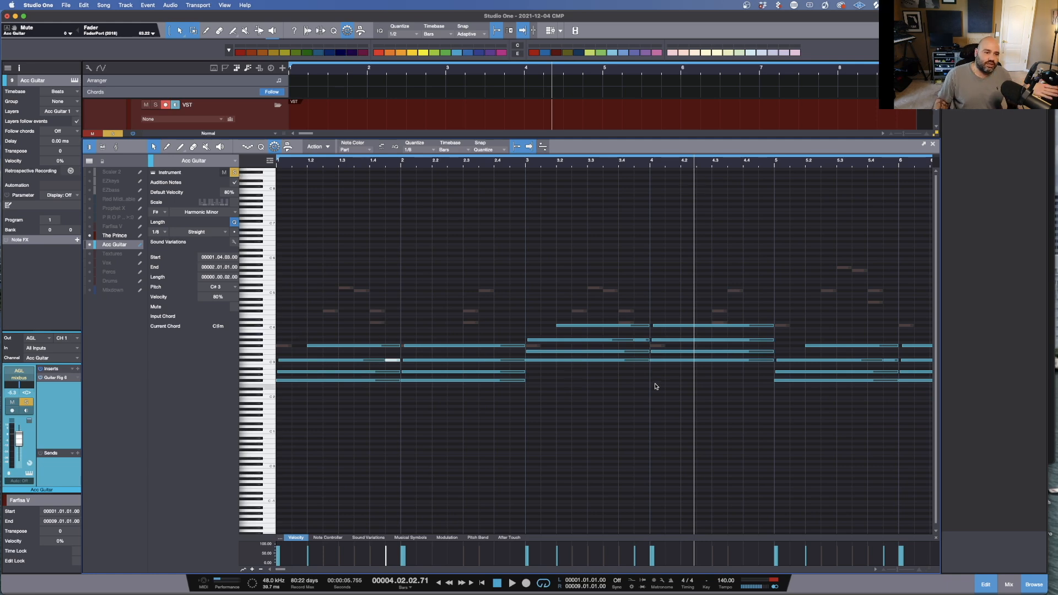
Step: Open the Guitar Rig 6 insert on the Acc Guitar channel and play from the start
click(65, 380)
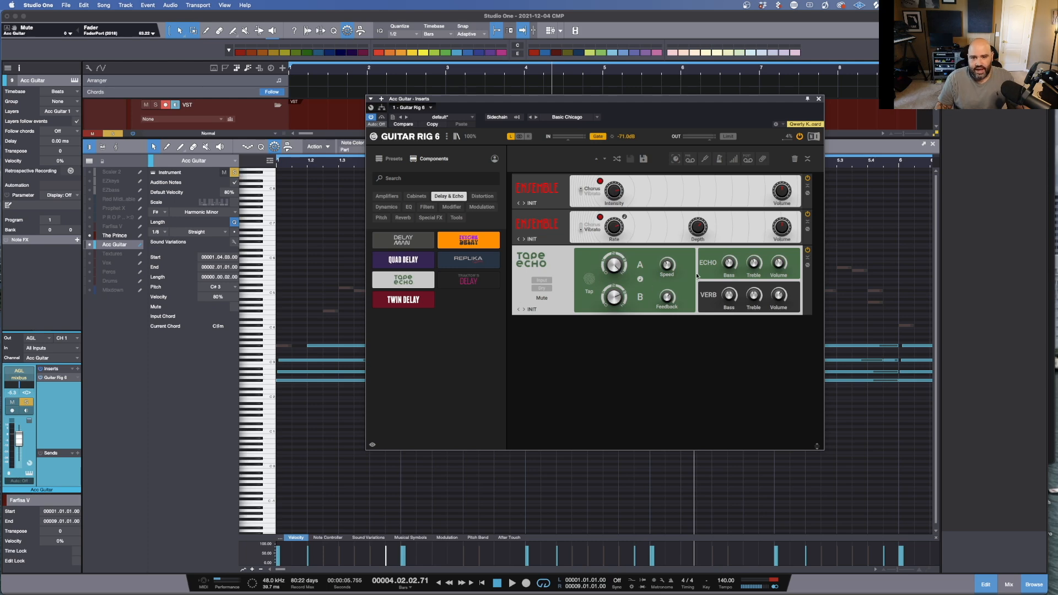
key(comma)
key(space)
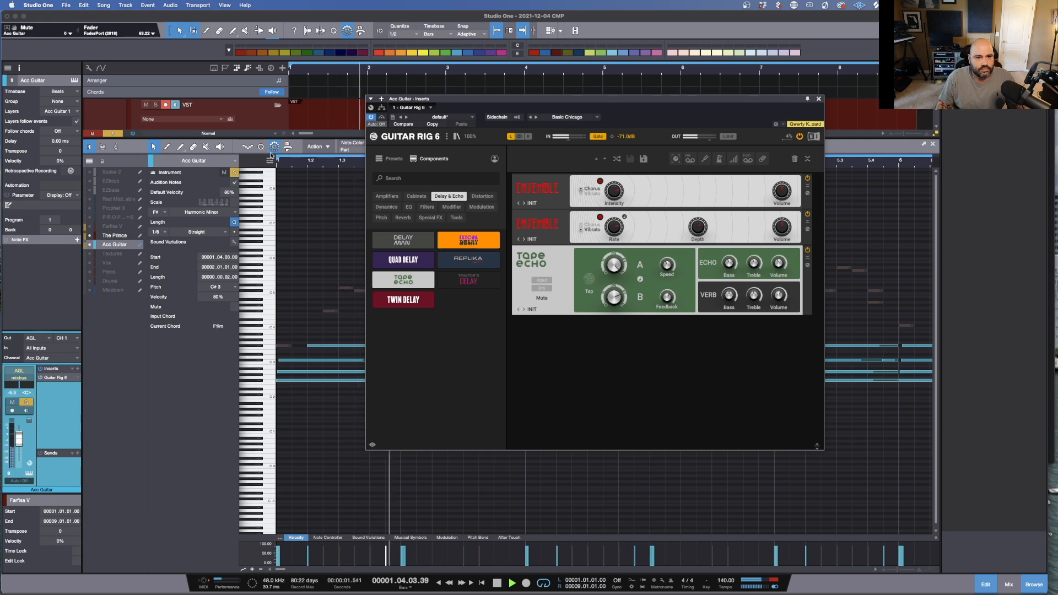
Step: Audition the guitar through Guitar Rig 6 again and close the plugin window
drag(279, 147, 279, 300)
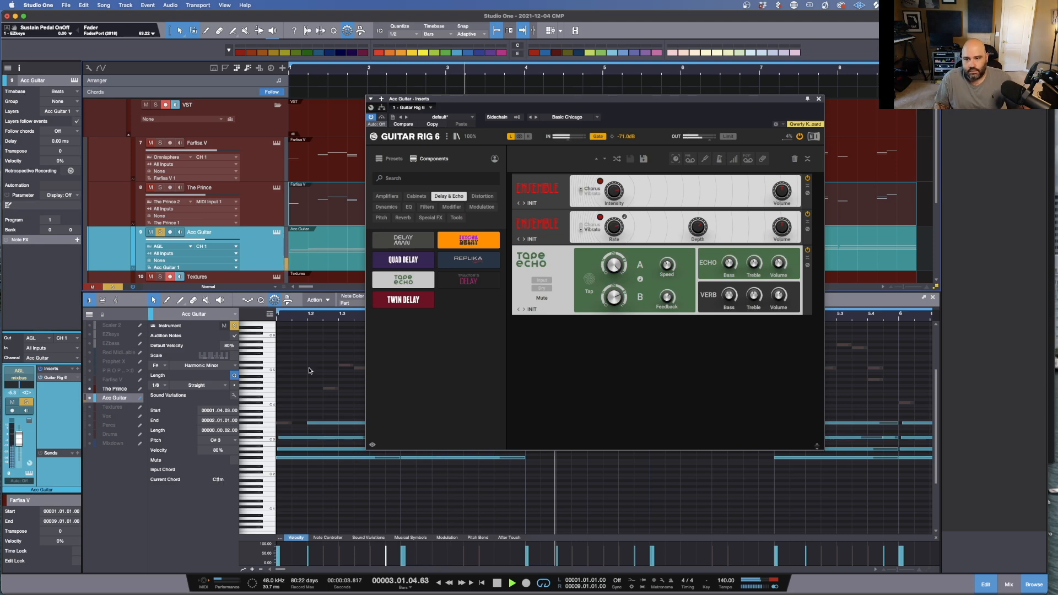
key(s)
key(space)
key(comma)
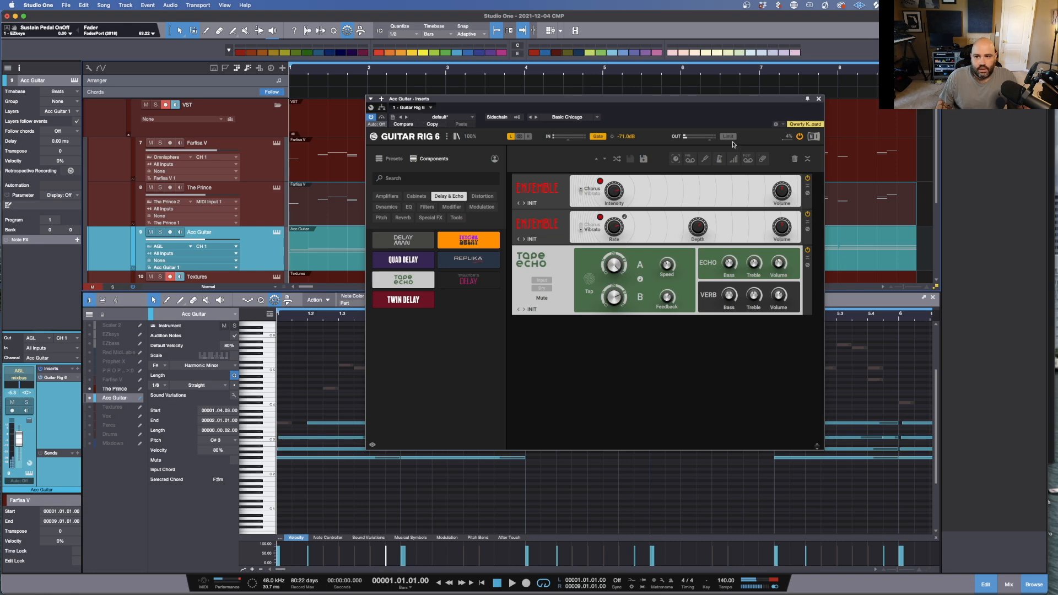
click(817, 99)
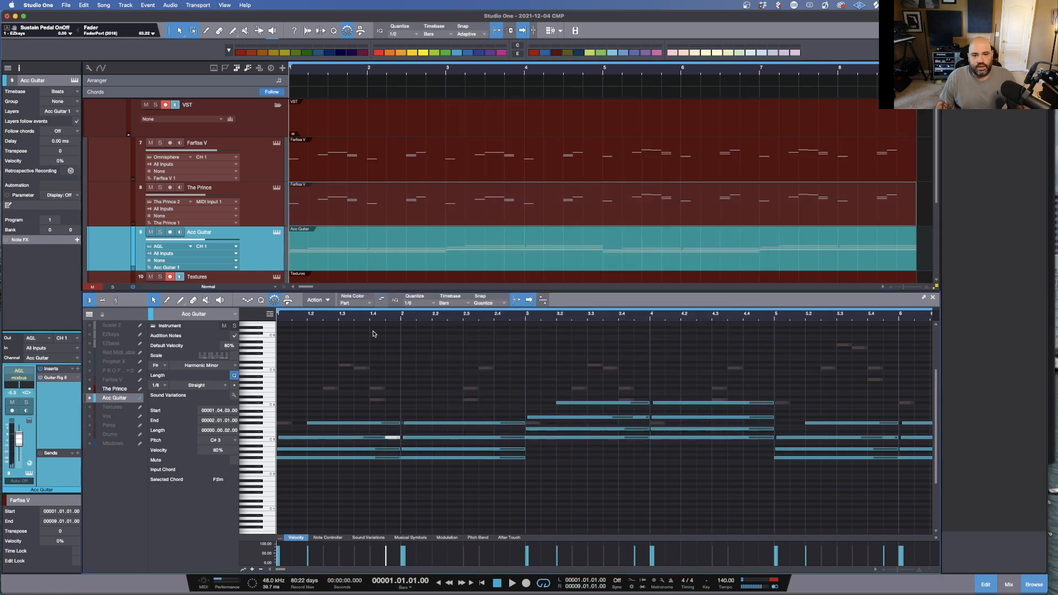
Step: Collapse the note editor to show all tracks in the arrangement
click(376, 287)
drag(320, 287, 345, 501)
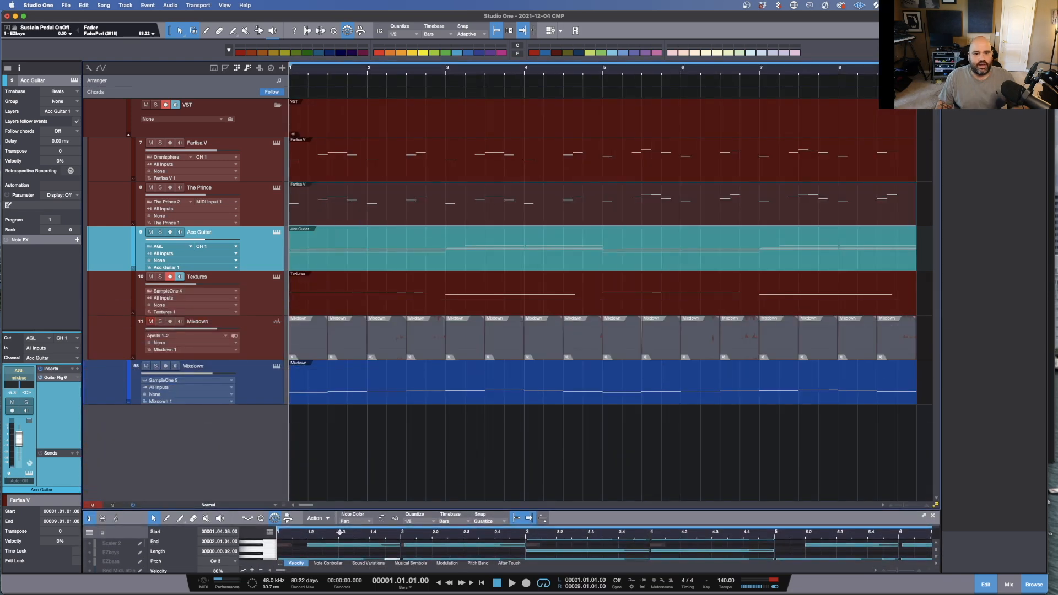
Step: Toggle the Mixdown track's mute and open the Textures track's SampleOne XT instrument
click(146, 366)
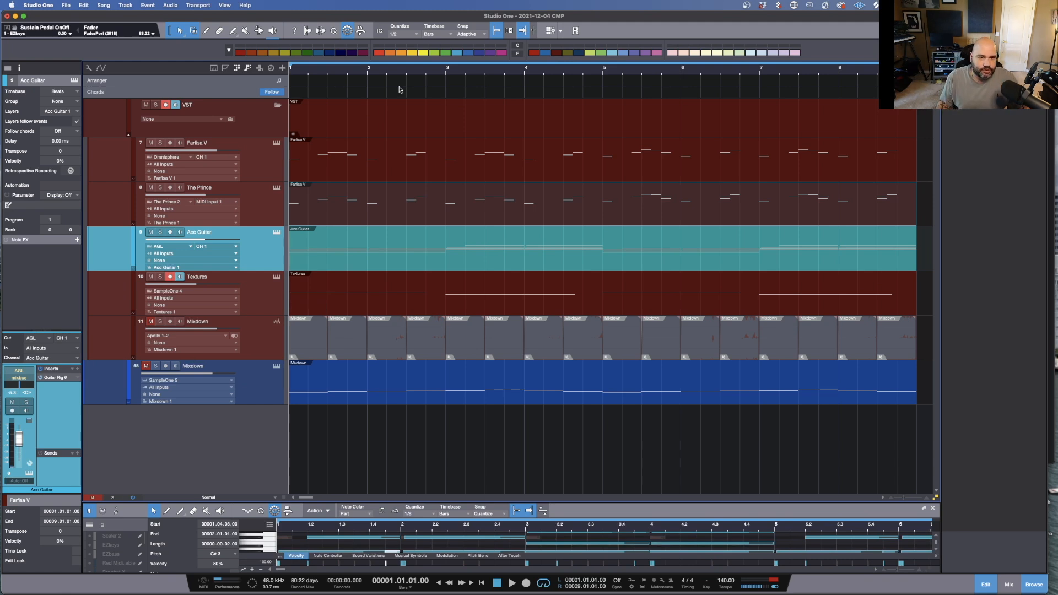
click(277, 277)
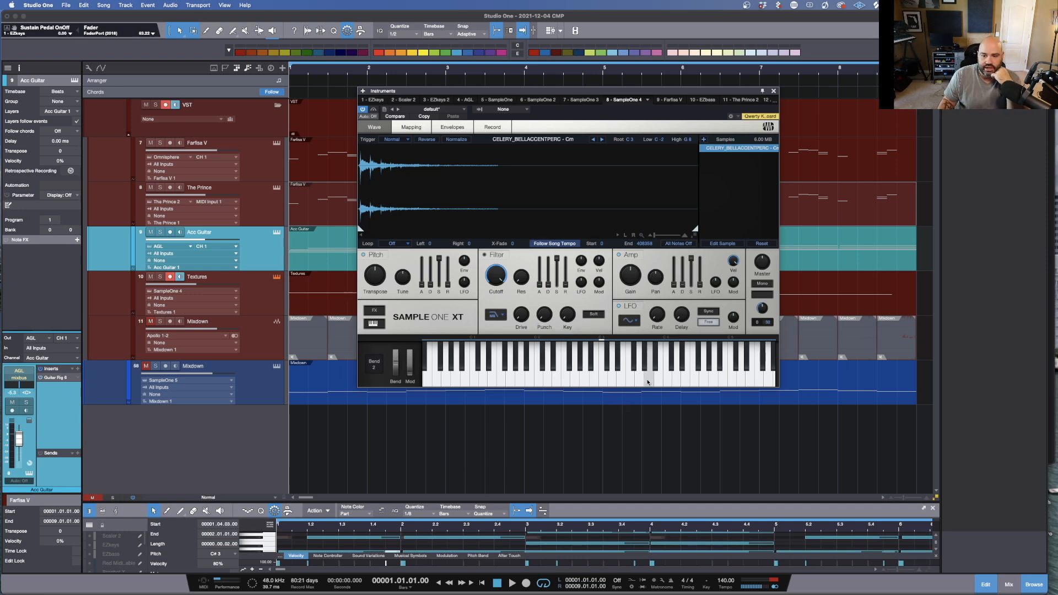
Step: Audition the Textures sample by playing notes on the SampleOne XT keyboard, then close the instrument window
click(669, 383)
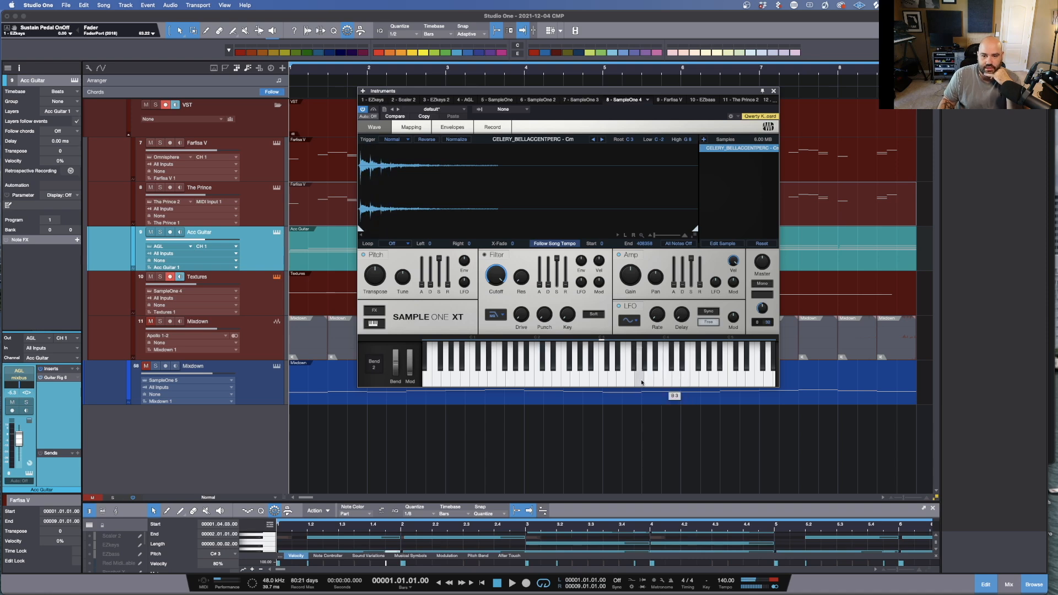
click(538, 381)
click(596, 381)
click(622, 378)
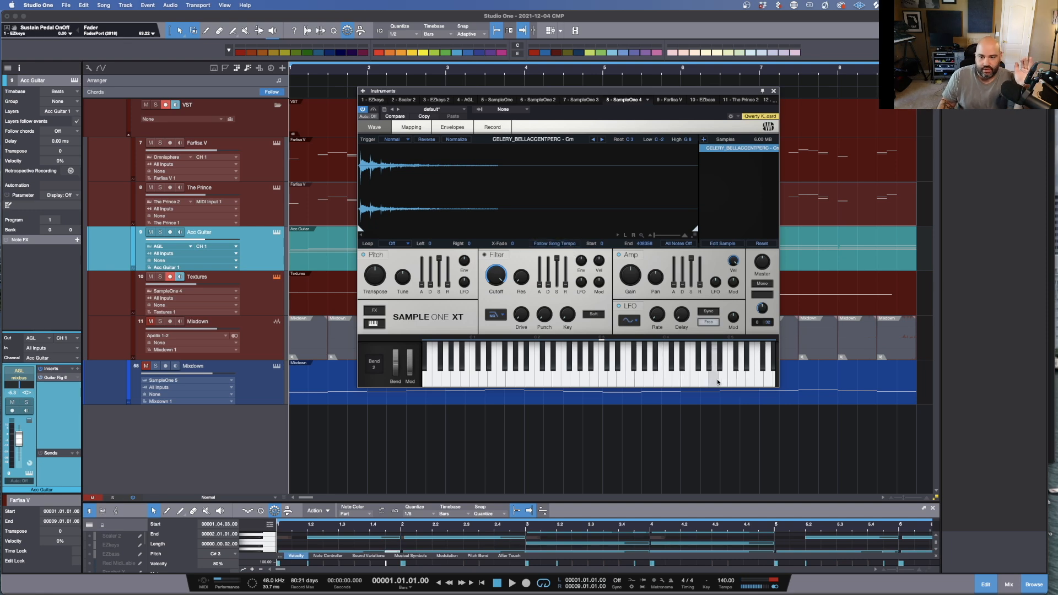
click(731, 382)
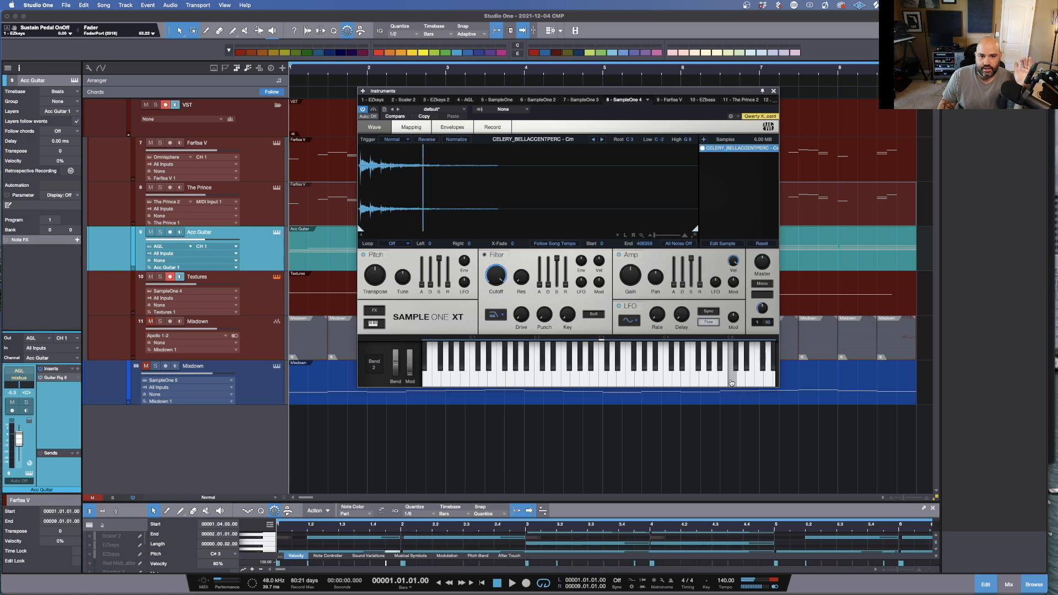
click(478, 380)
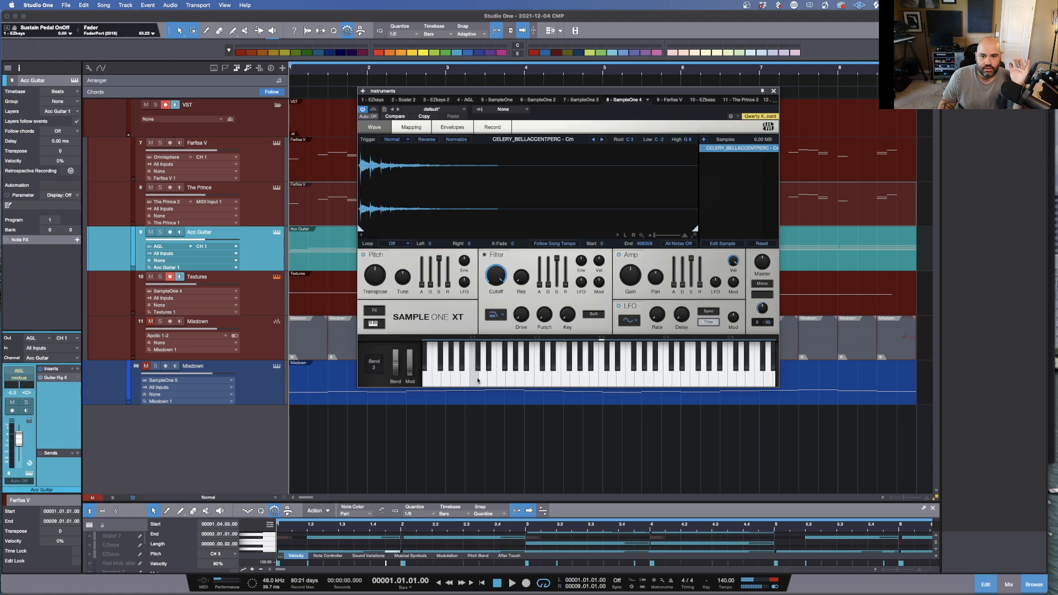
click(555, 243)
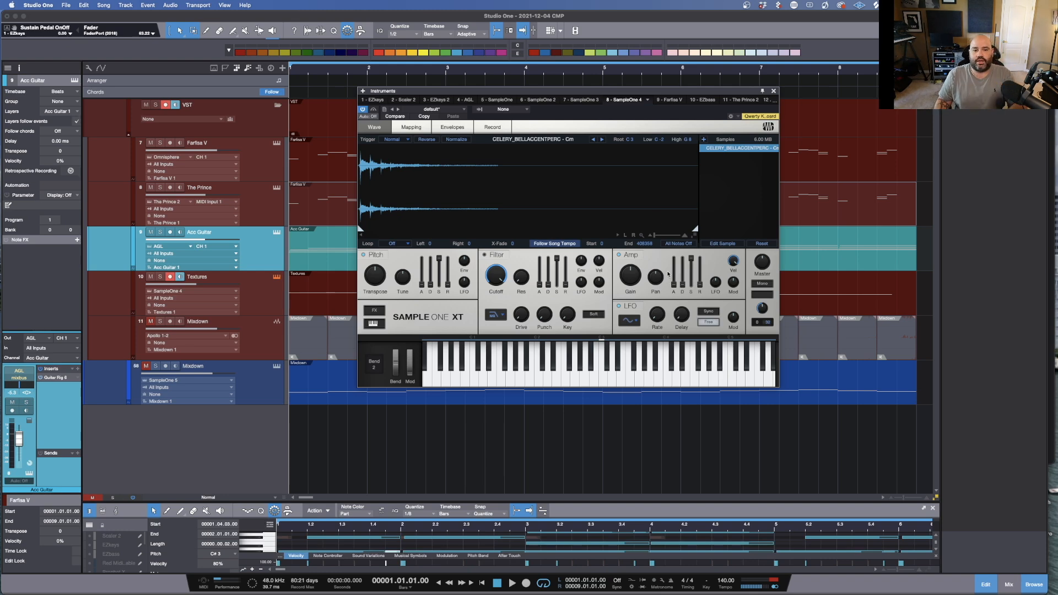
click(773, 91)
Step: Play the song and solo the Textures track
key(space)
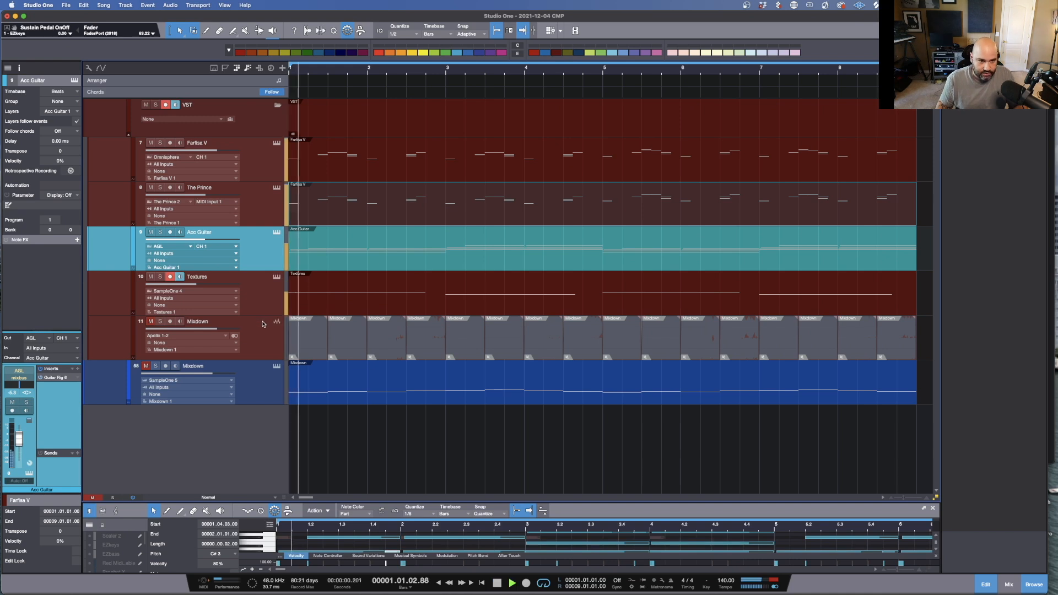
key(Down)
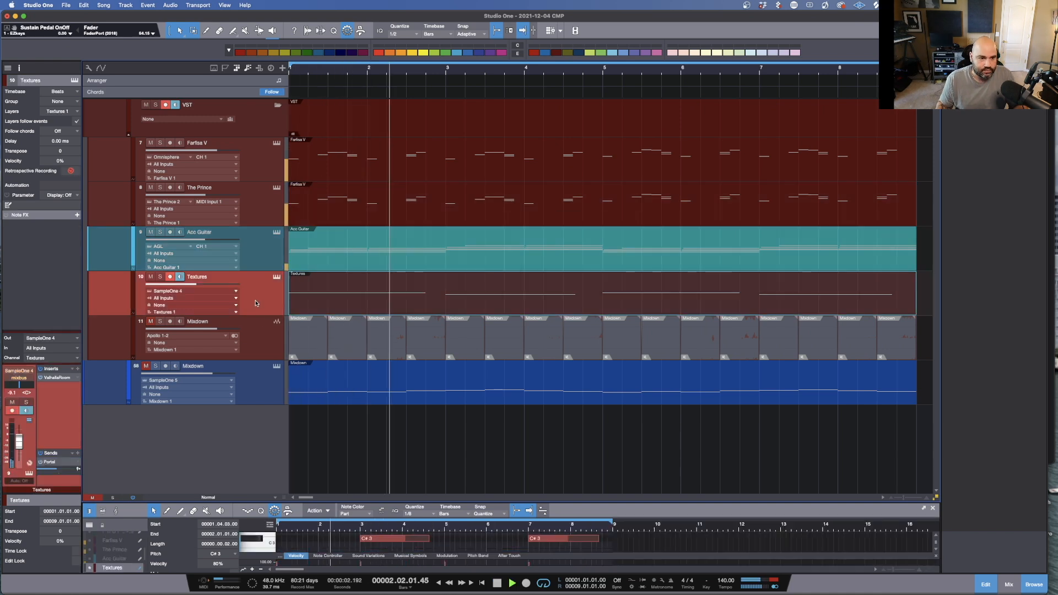
key(s)
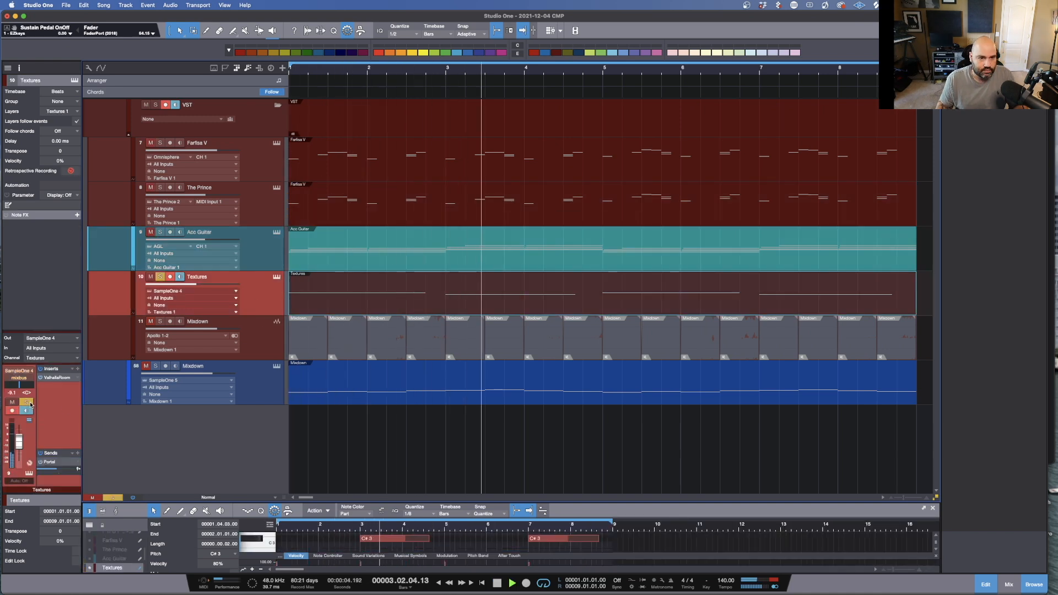
Step: Inspect the ValhallaRoom reverb on the Textures channel, close it and open the mixer
click(61, 378)
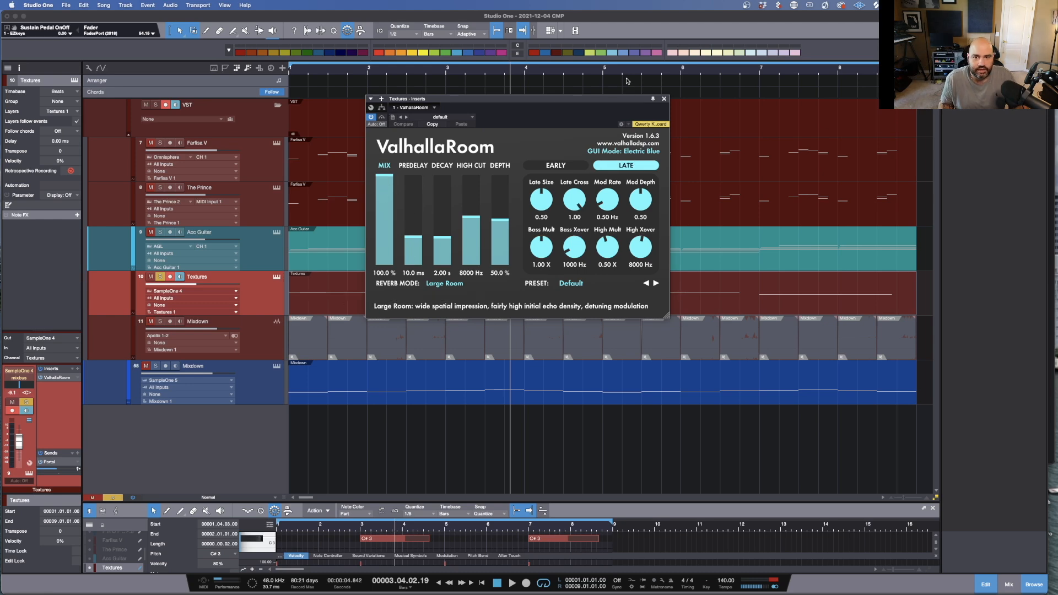
click(664, 99)
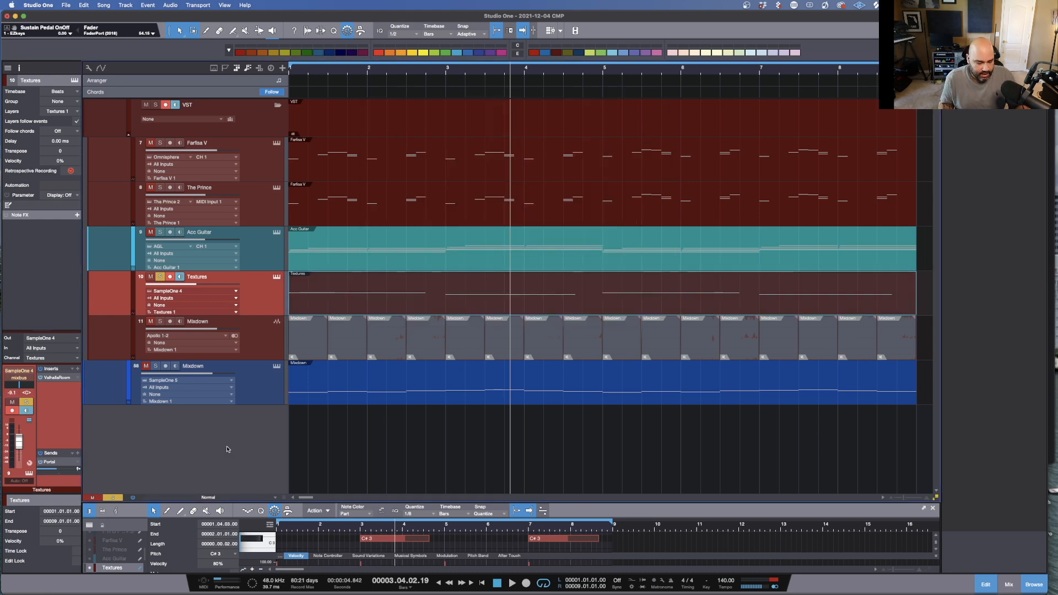
key(F3)
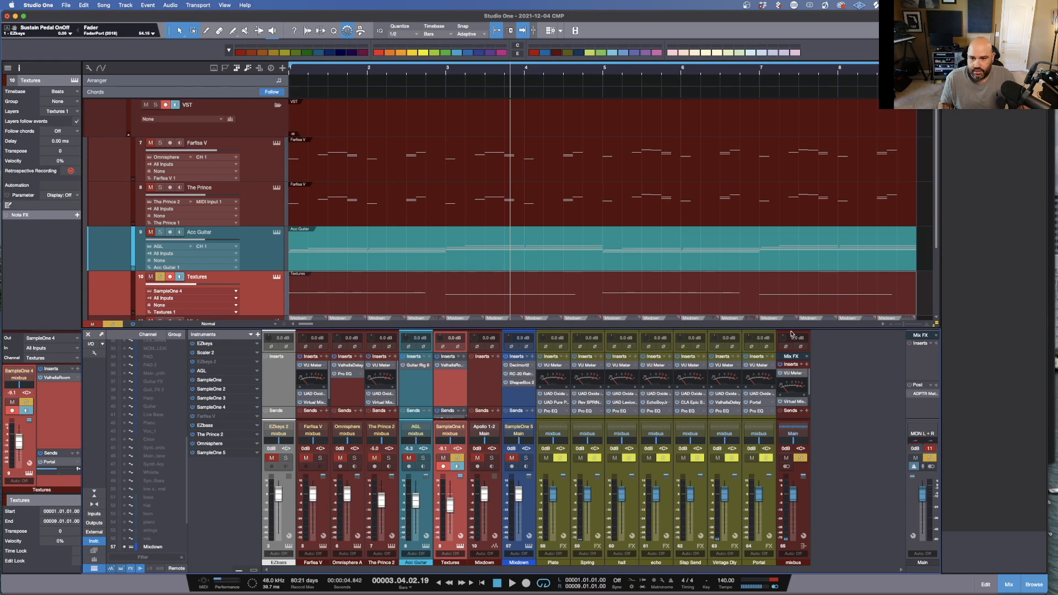
Step: Enlarge the mixer and inspect the Portal plugin on the Portal effects channel
drag(791, 329, 788, 221)
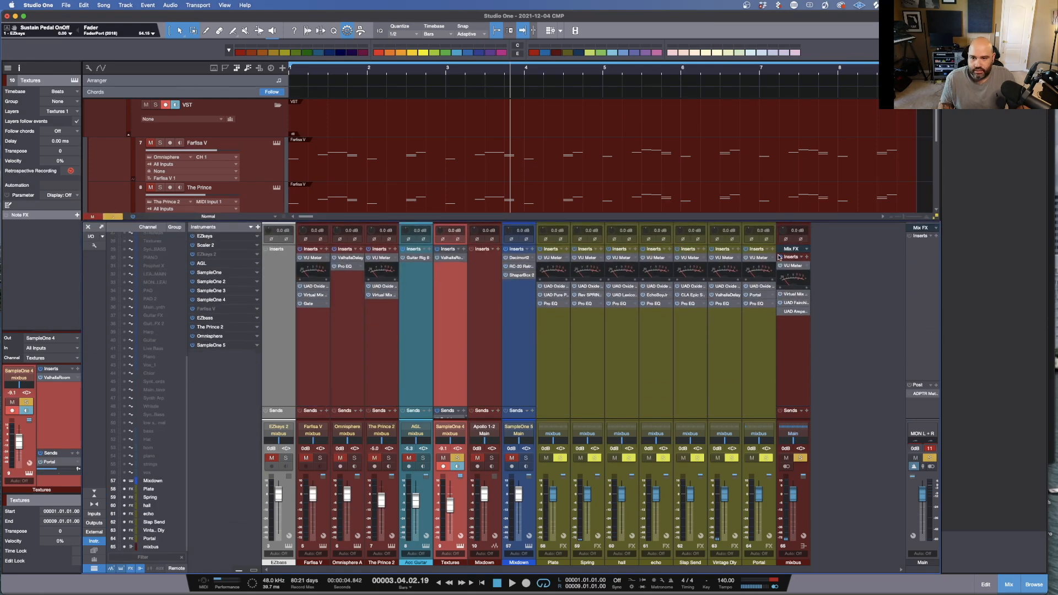
click(758, 297)
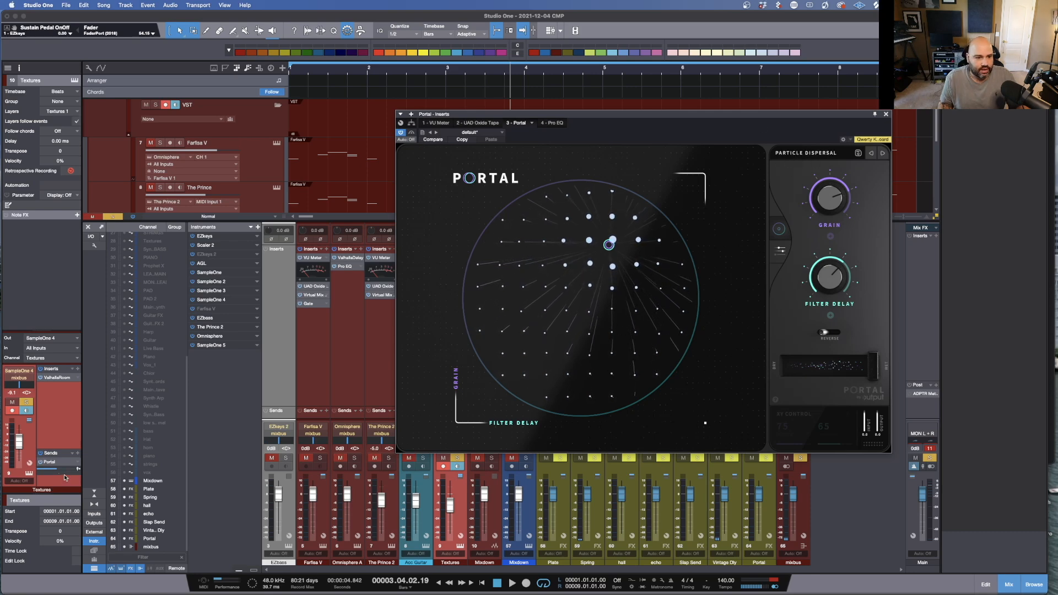
click(886, 114)
Step: Shrink the mixer, play the song from the start and unsolo the Textures track
drag(653, 221, 640, 474)
scroll(413, 220, down, 1)
scroll(412, 220, up, 1)
scroll(412, 221, down, 1)
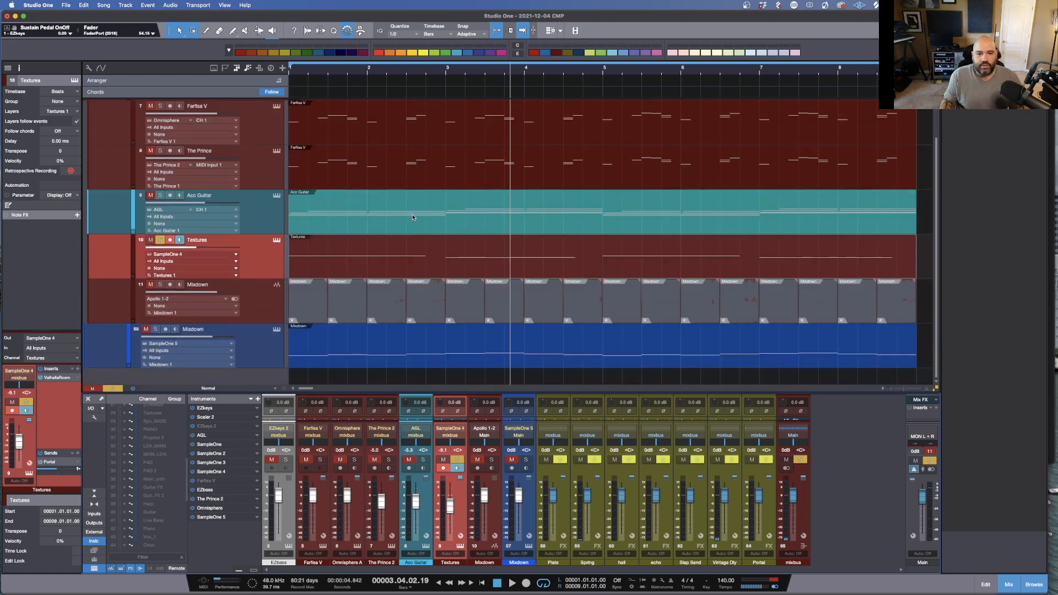
key(comma)
key(space)
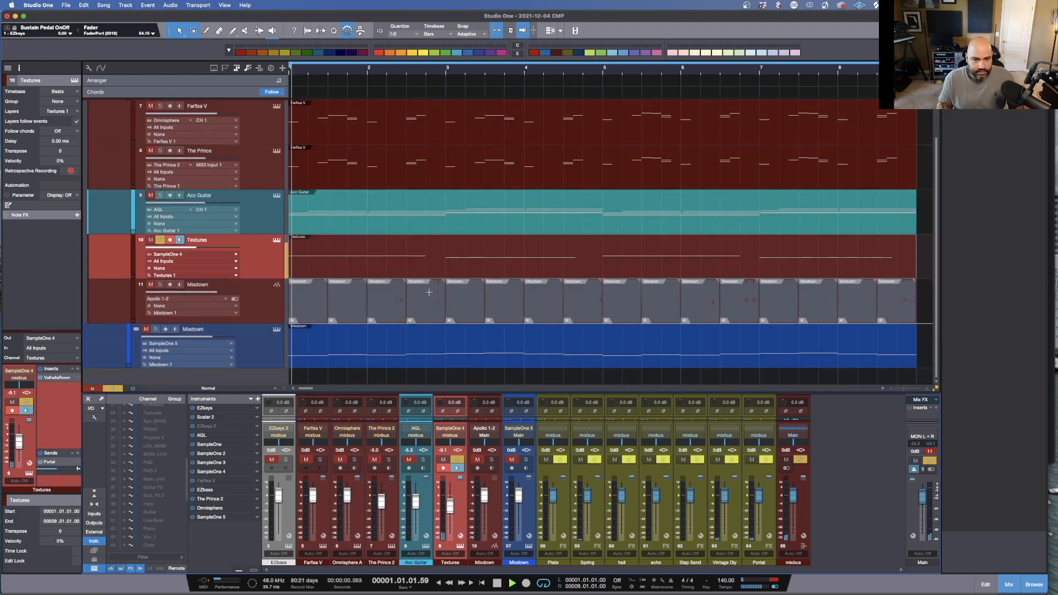
click(161, 241)
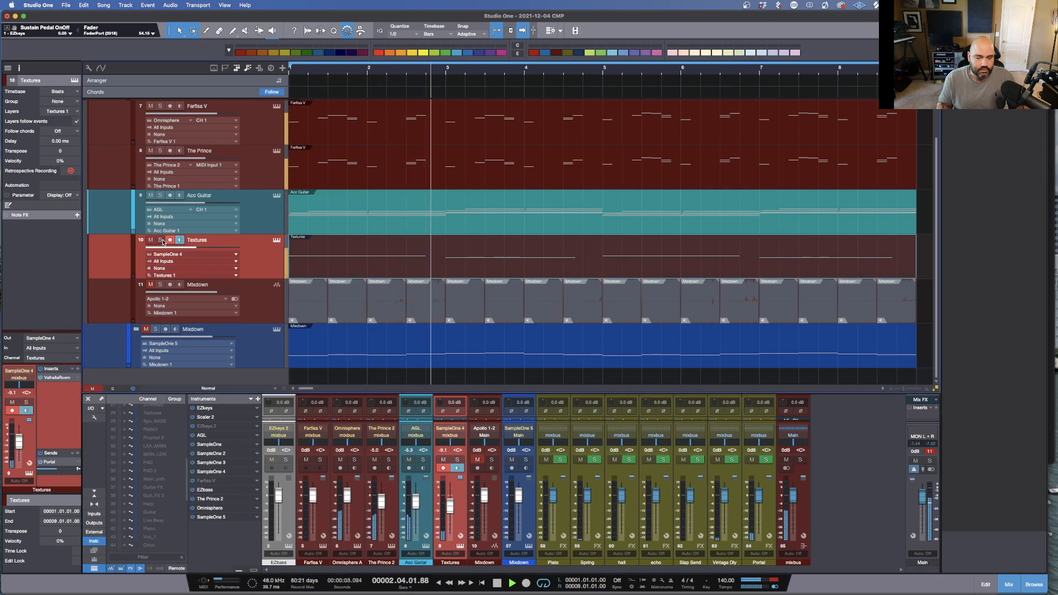
Step: Adjust the arrangement's track heights while listening, then stop playback
scroll(579, 264, down, 4)
scroll(580, 264, up, 1)
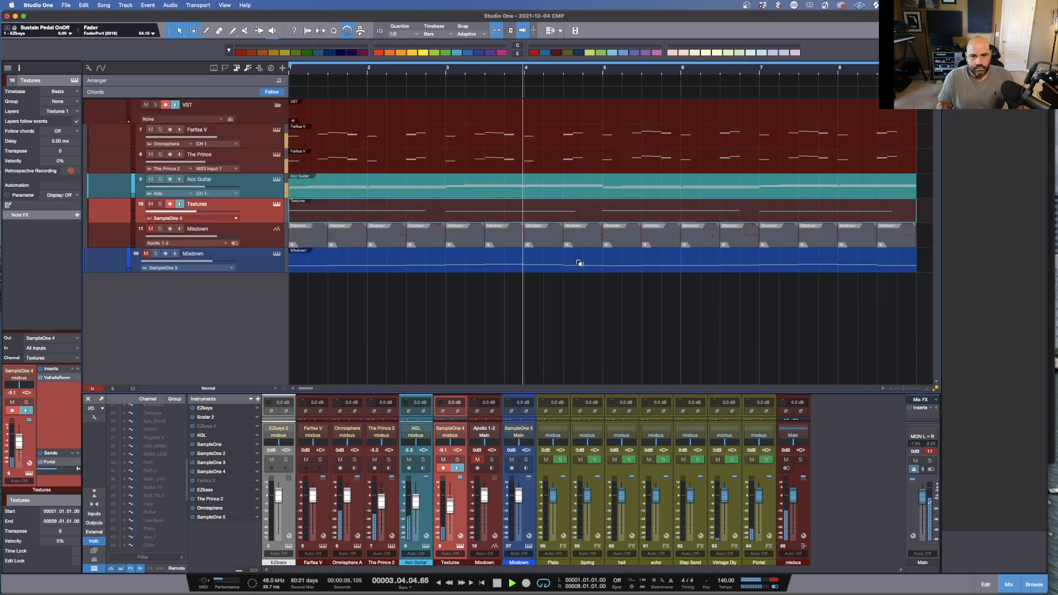
scroll(580, 264, up, 3)
scroll(580, 264, down, 2)
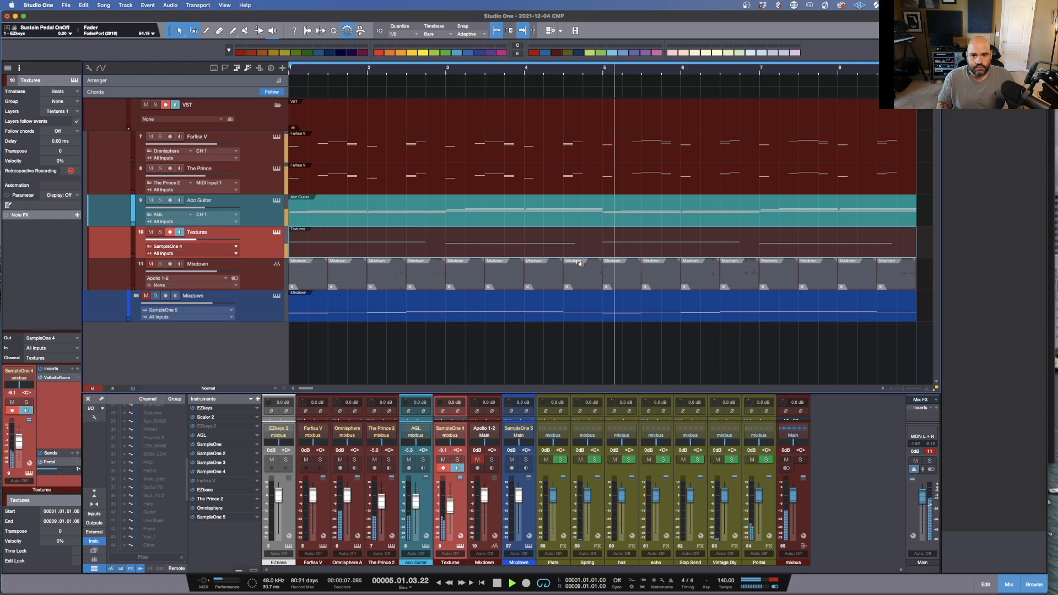
scroll(580, 264, down, 1)
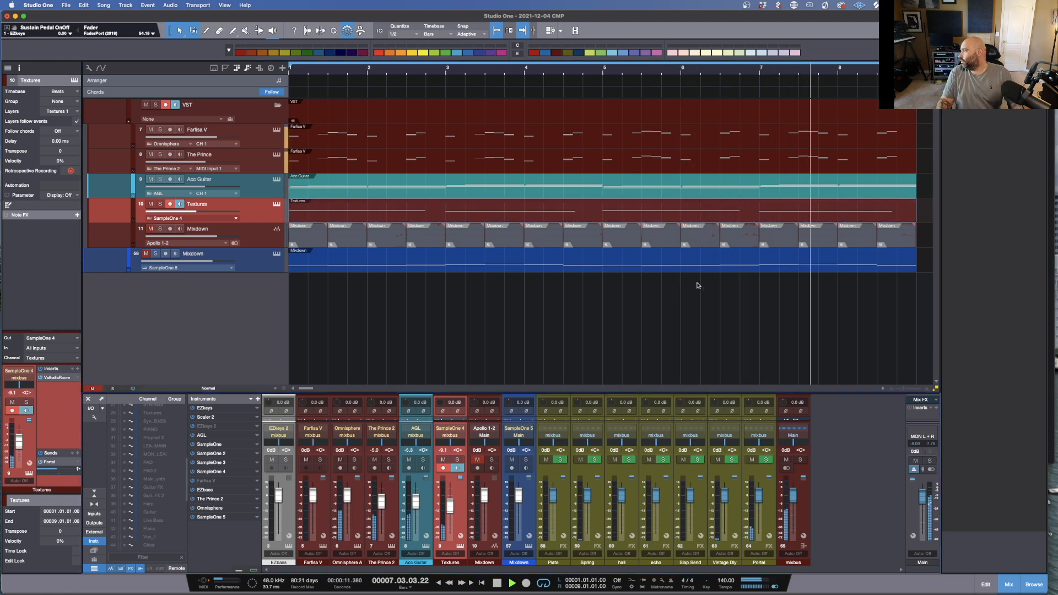
key(space)
Step: Select the Farfisa V and The Prince parts and open their context menu without choosing an action
click(251, 267)
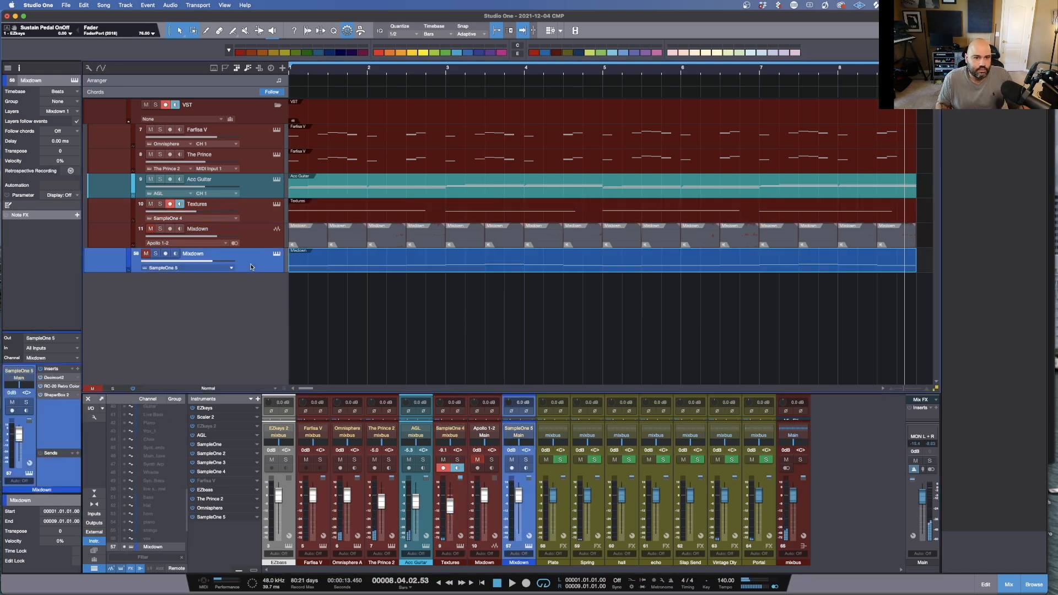
click(258, 242)
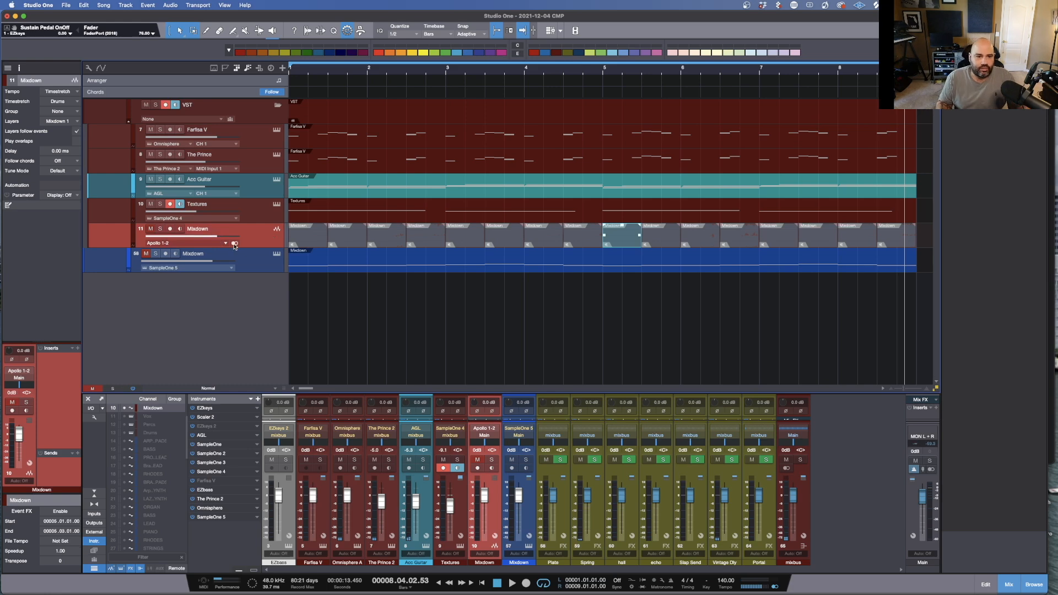
drag(931, 217, 284, 149)
right_click(373, 145)
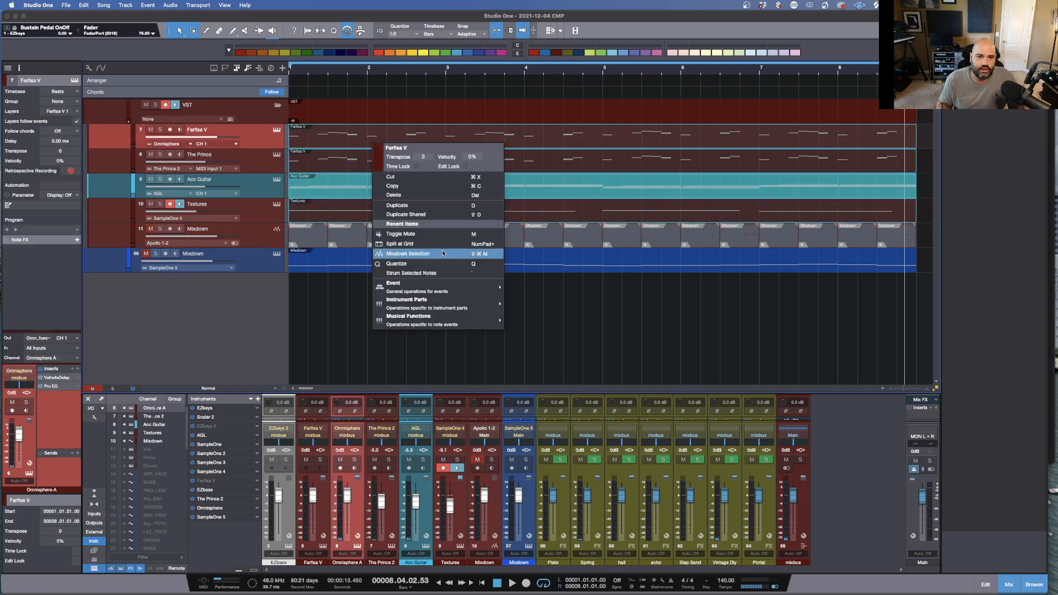
click(723, 232)
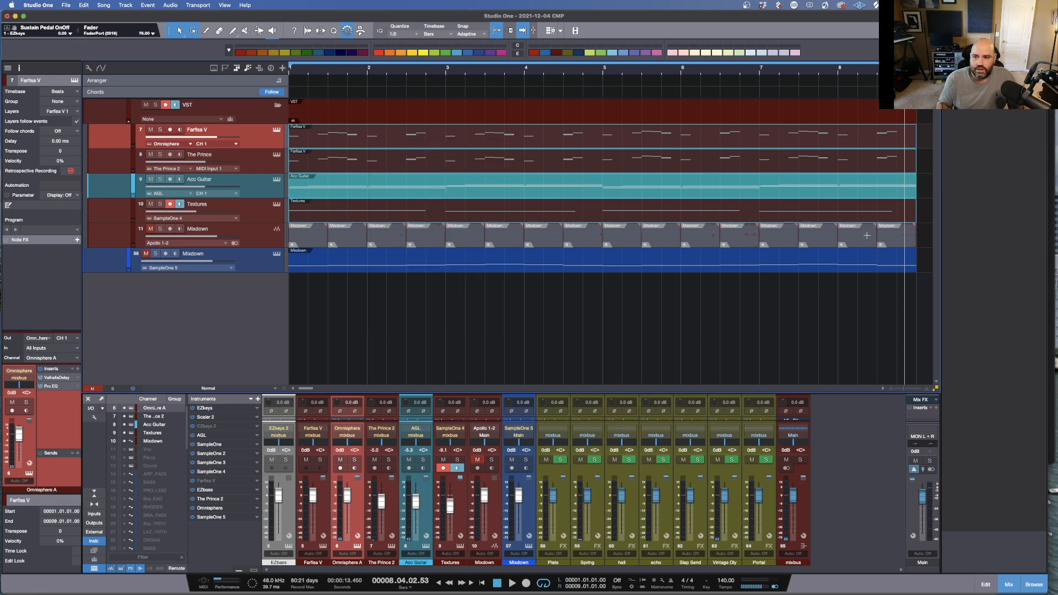
Step: Select all the Mixdown audio events and create autofades on them
drag(926, 239, 319, 234)
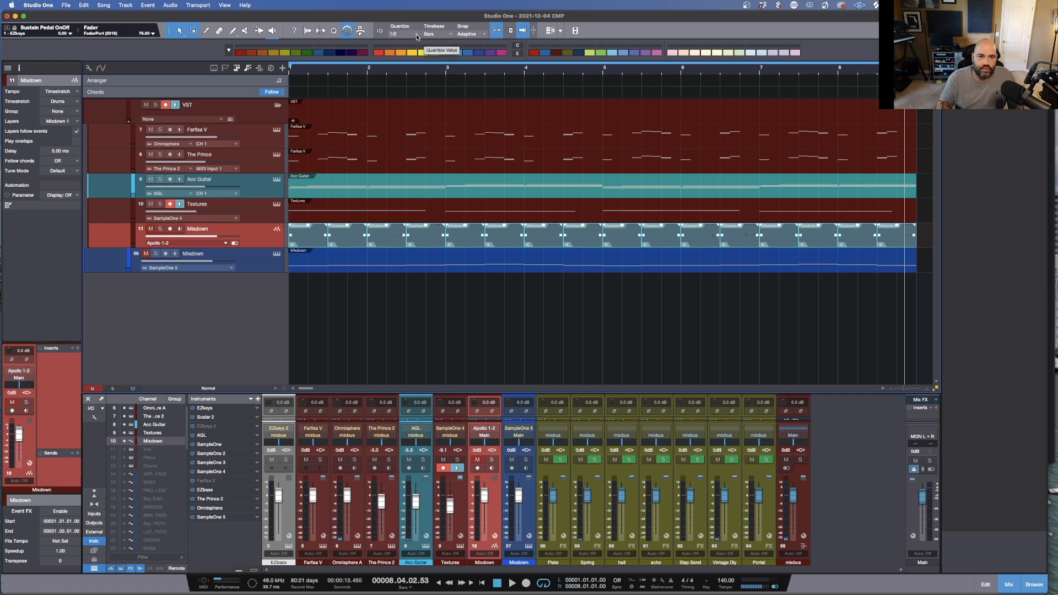
right_click(428, 236)
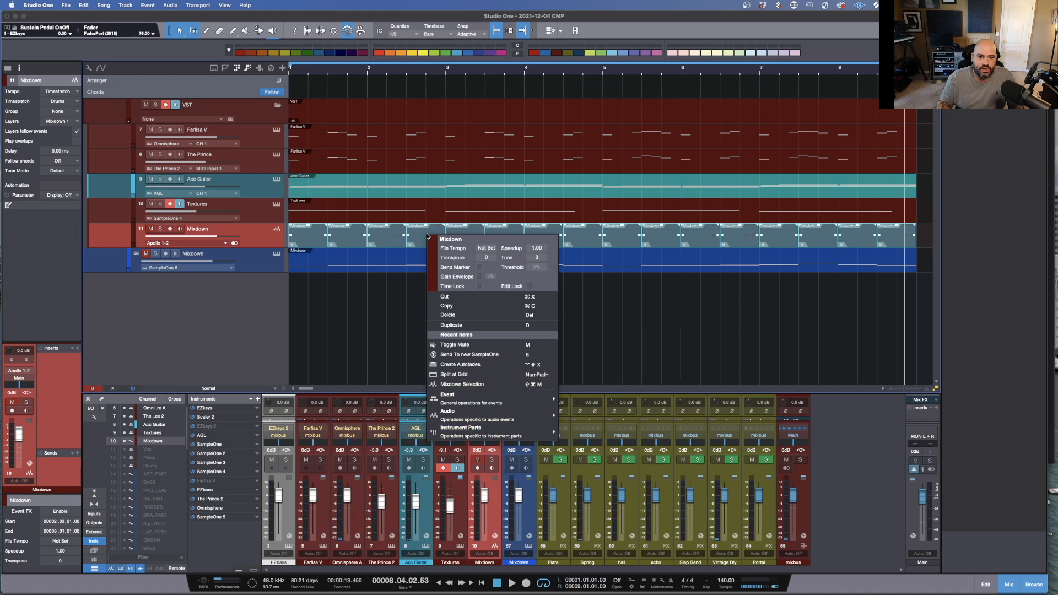
click(457, 365)
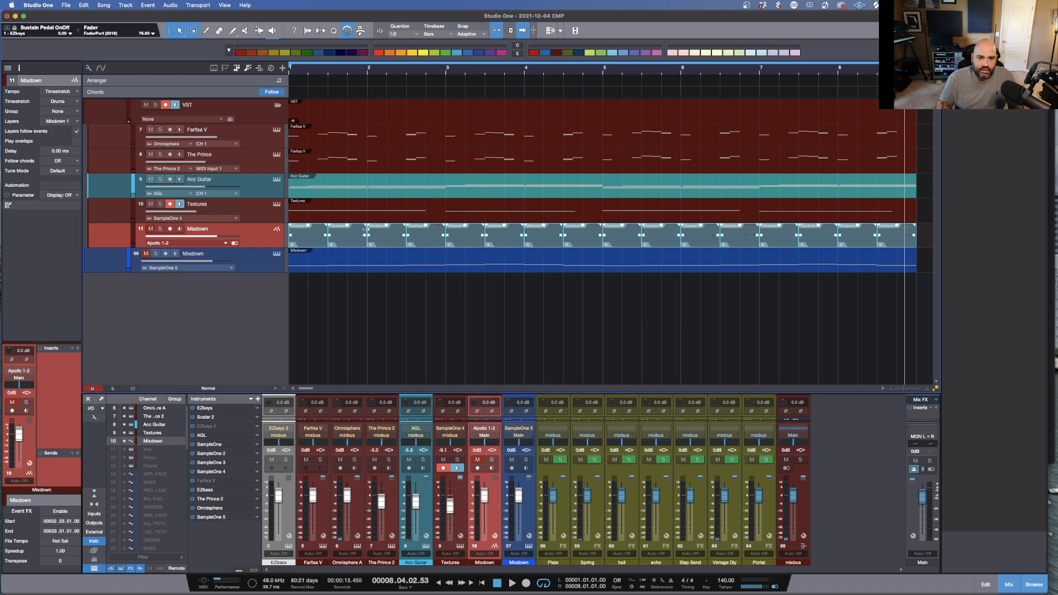
Step: Open the Mixdown instrument's SampleOne XT and select the Mixdown samples in its sample list
right_click(908, 240)
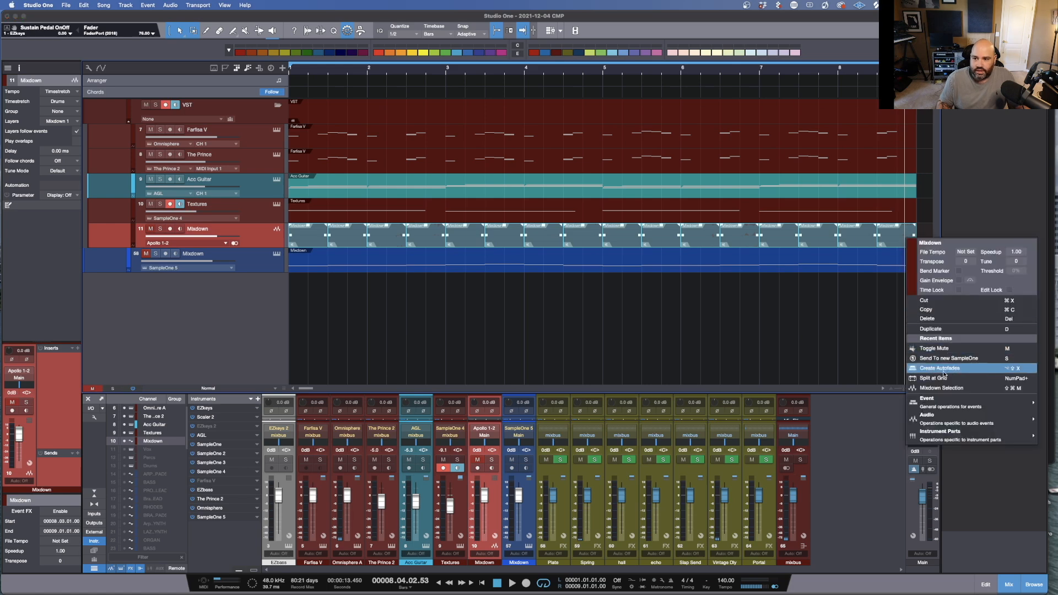
click(607, 329)
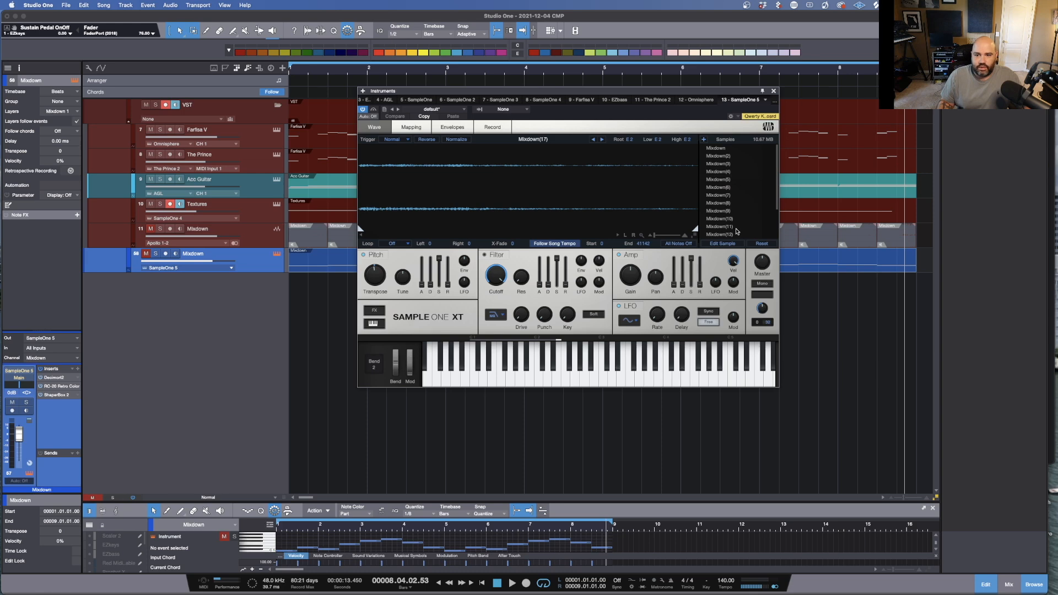
scroll(734, 228, up, 2)
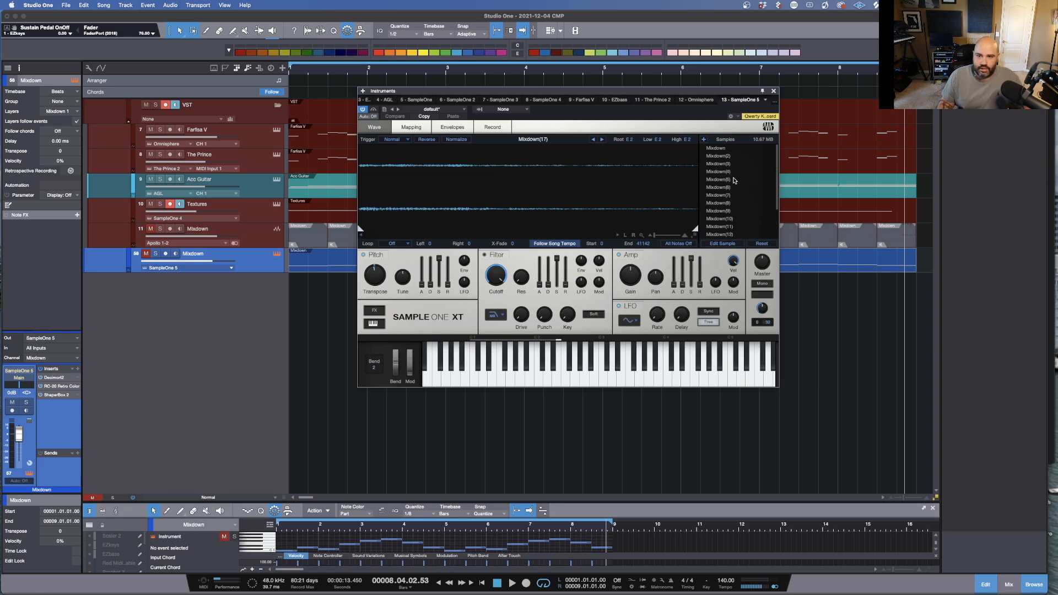
click(715, 149)
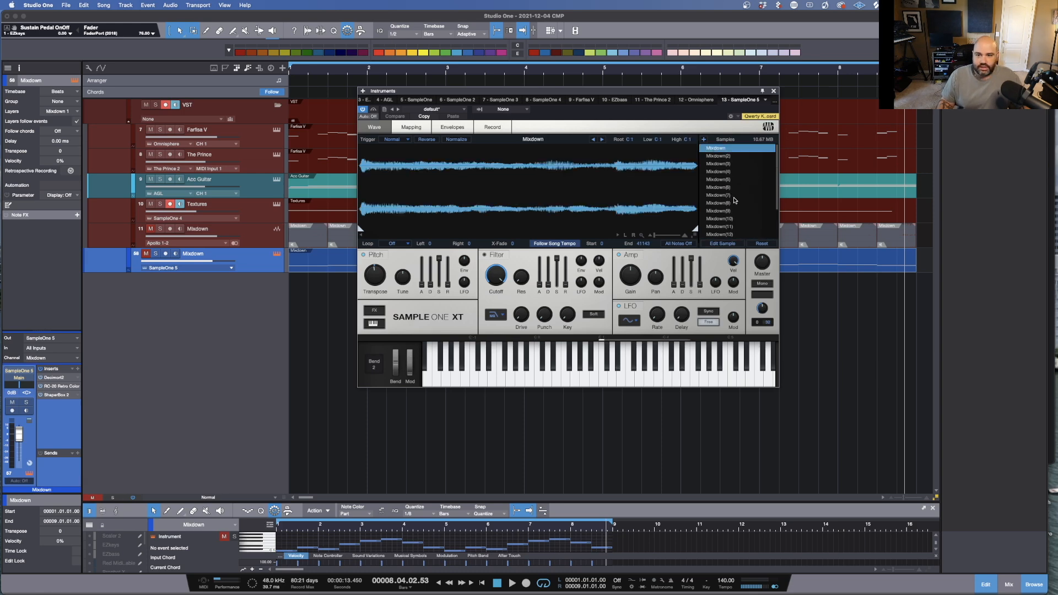
scroll(733, 197, down, 2)
shift+click(731, 235)
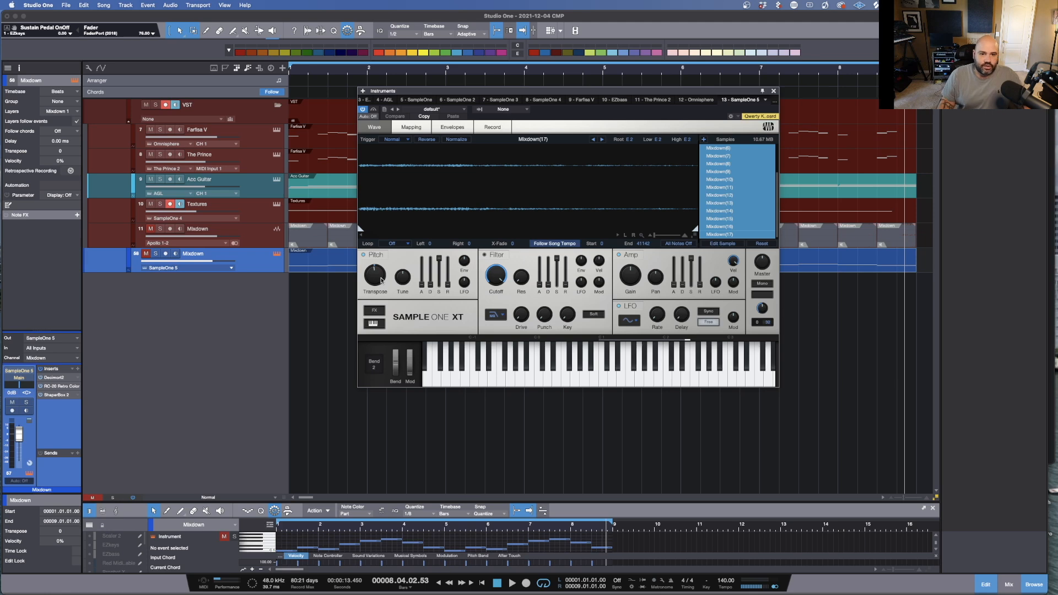
right_click(377, 280)
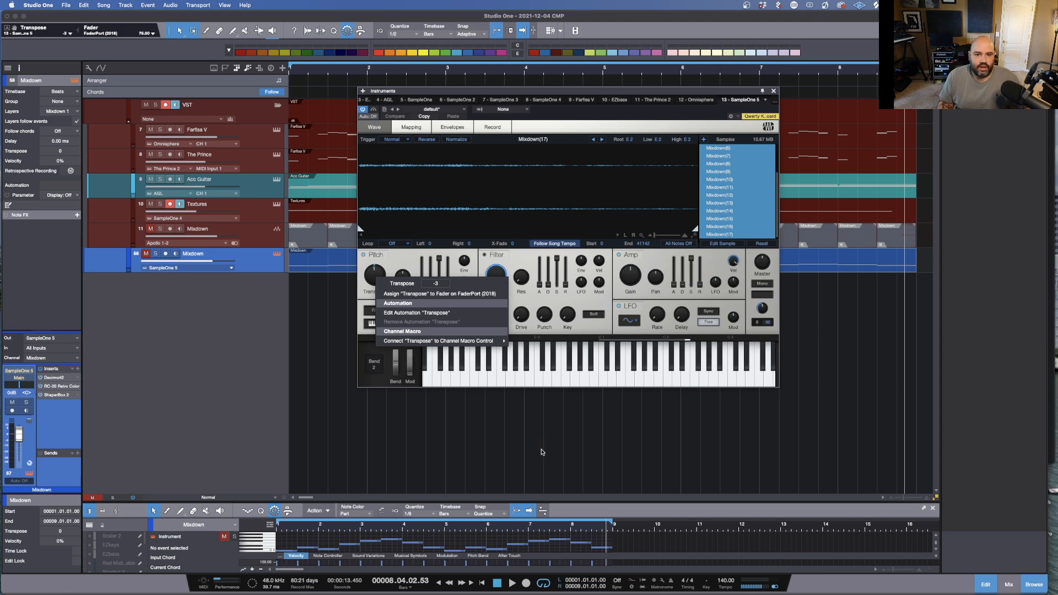
click(560, 463)
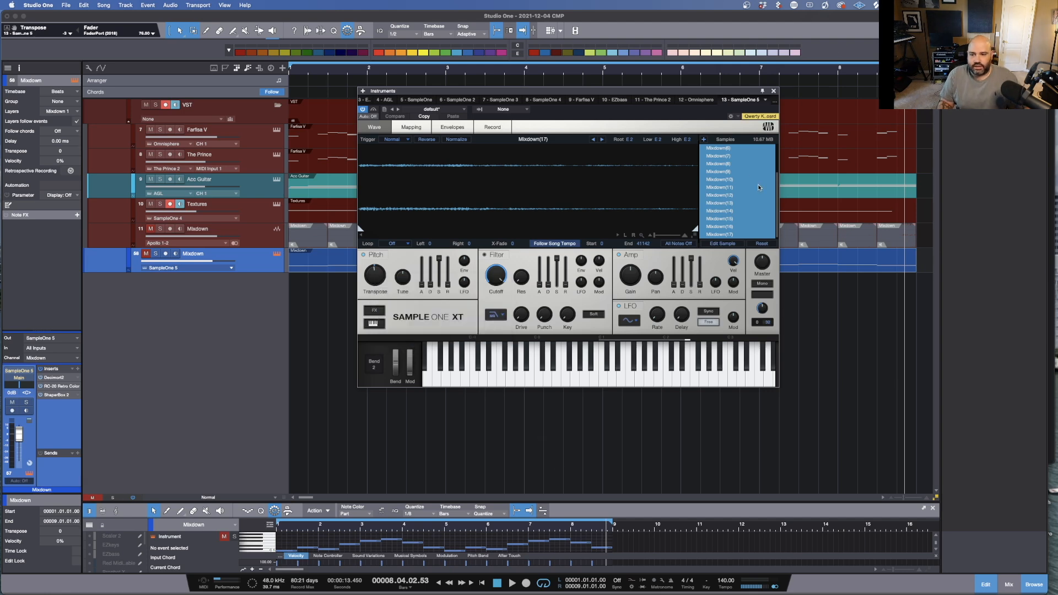
Step: Close SampleOne XT and open the Decimort2 insert on the Mixdown channel
click(773, 91)
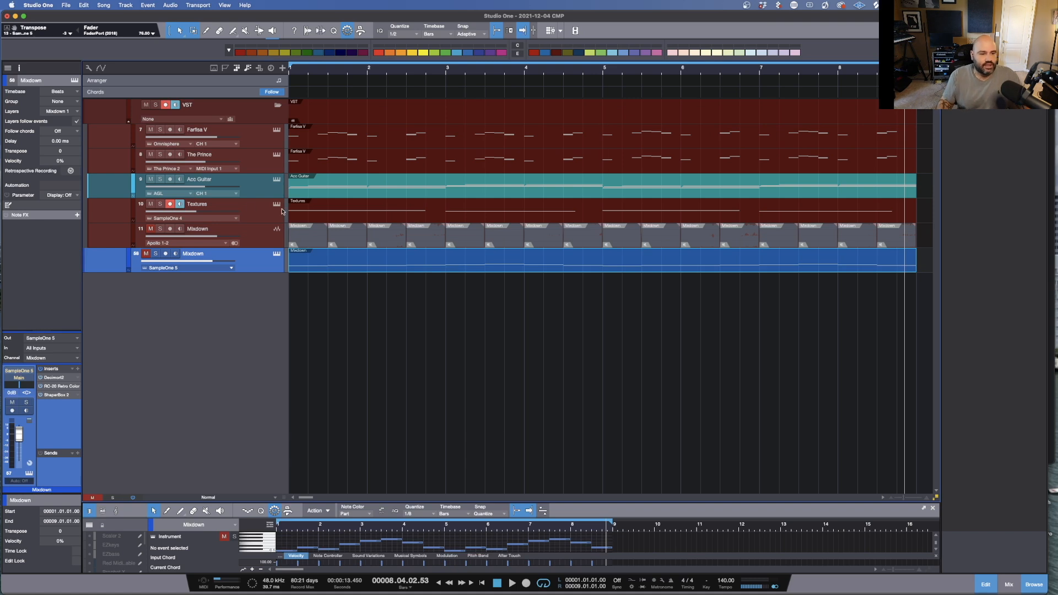
click(55, 378)
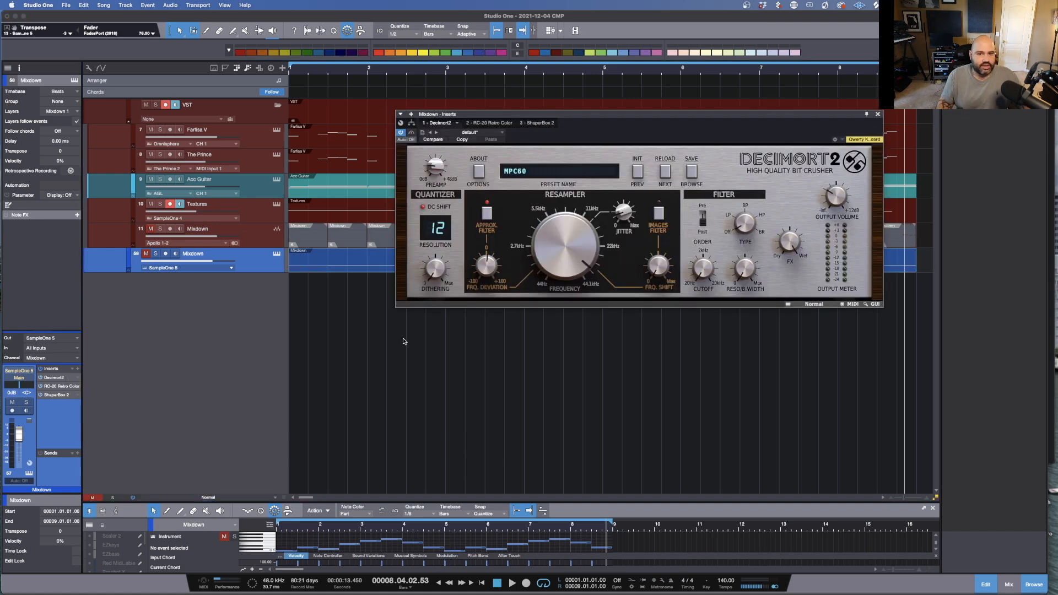
Step: View the RC-20 Retro Color and ShaperBox 2 inserts on the Mixdown channel and close the plugin window
drag(609, 115, 471, 119)
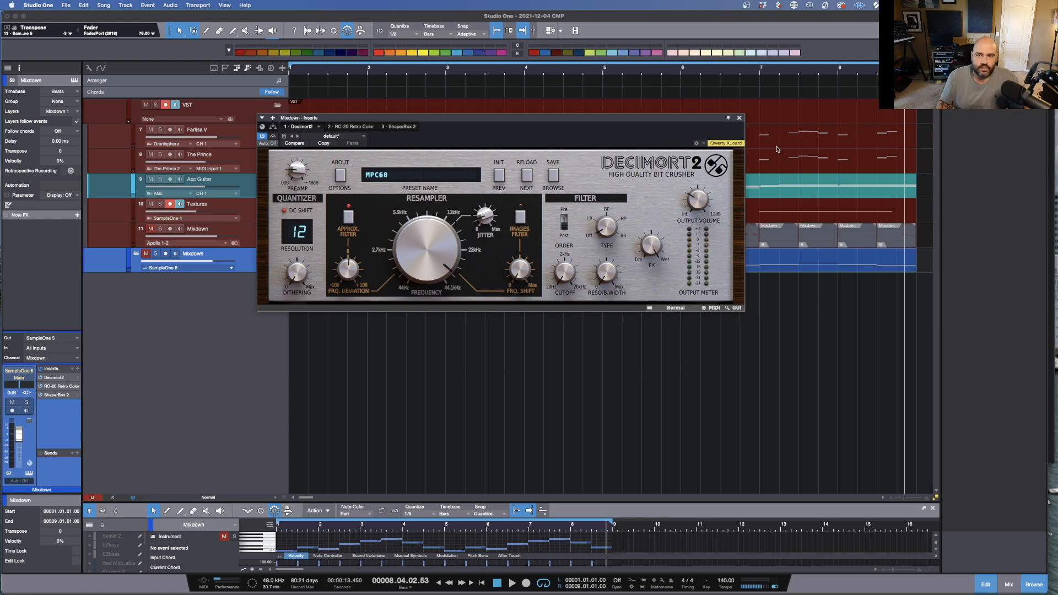
click(61, 386)
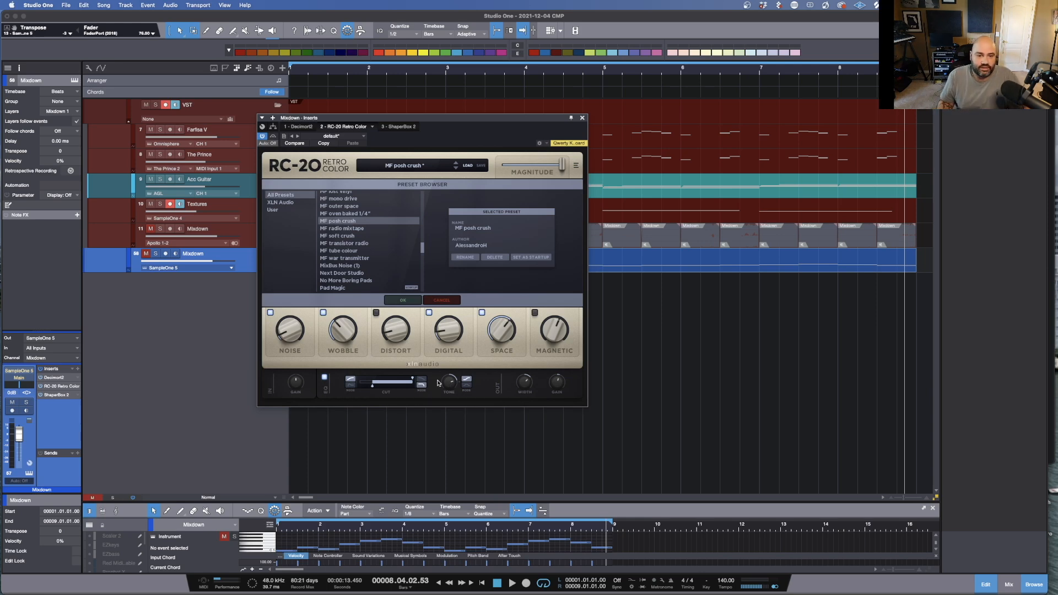
double_click(51, 395)
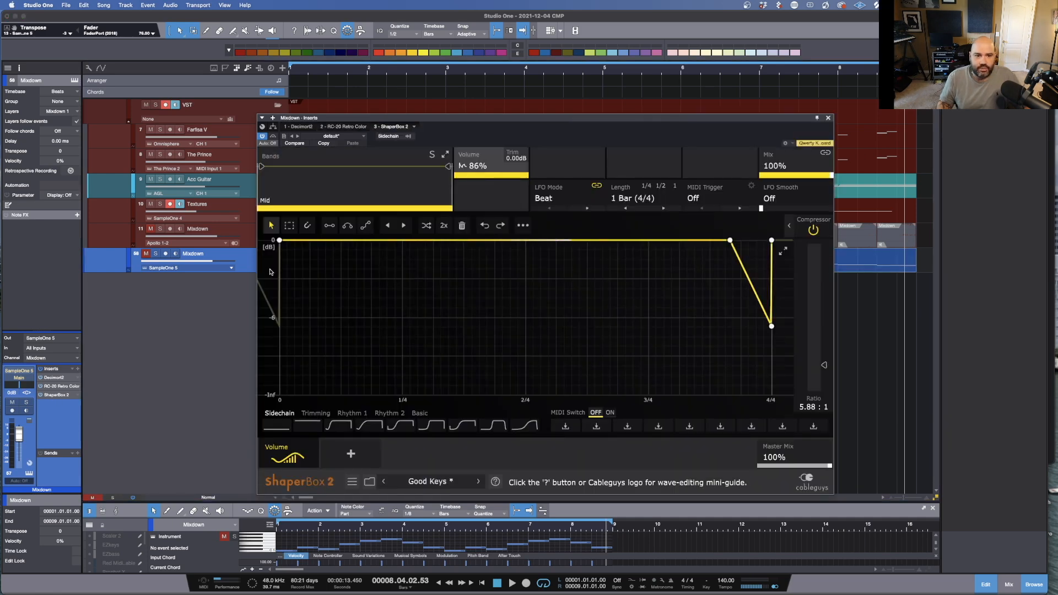
mouse_move(292, 452)
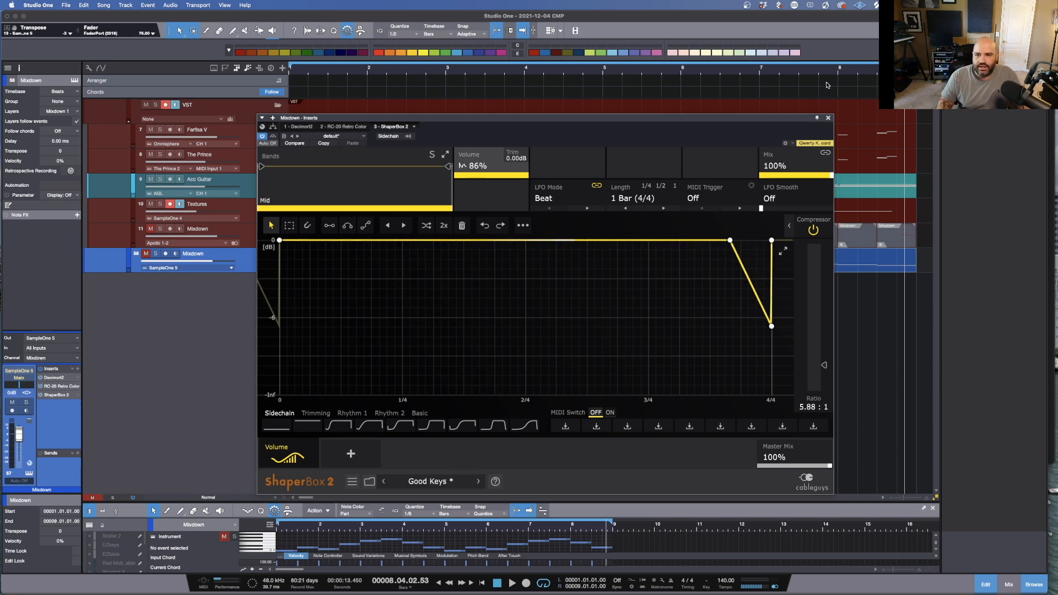
click(829, 118)
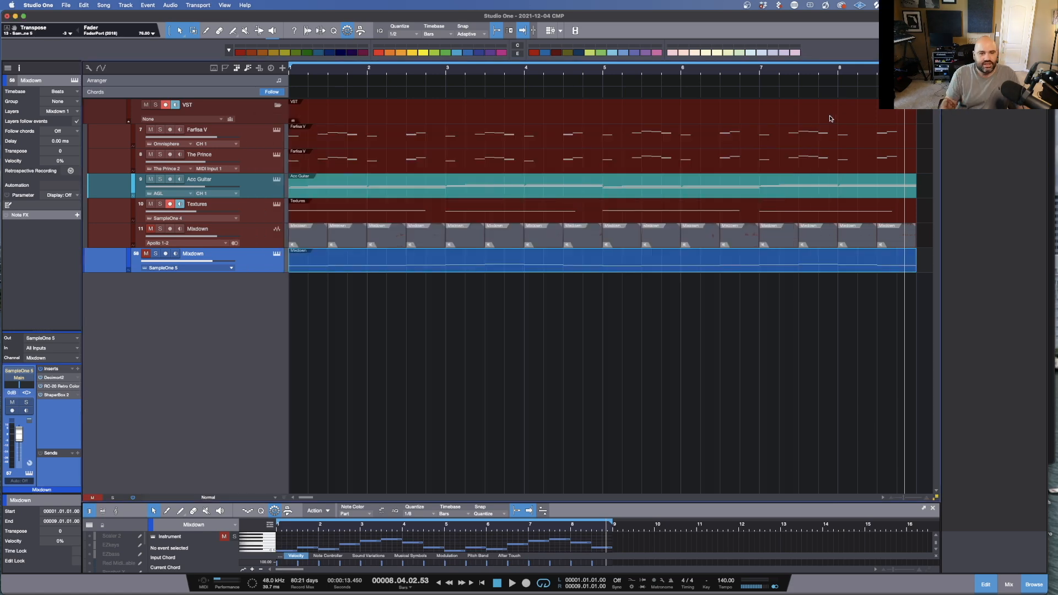
Step: Solo the Mixdown track, enlarge and zoom its piano-roll editor onto the notes, and play the song
click(159, 255)
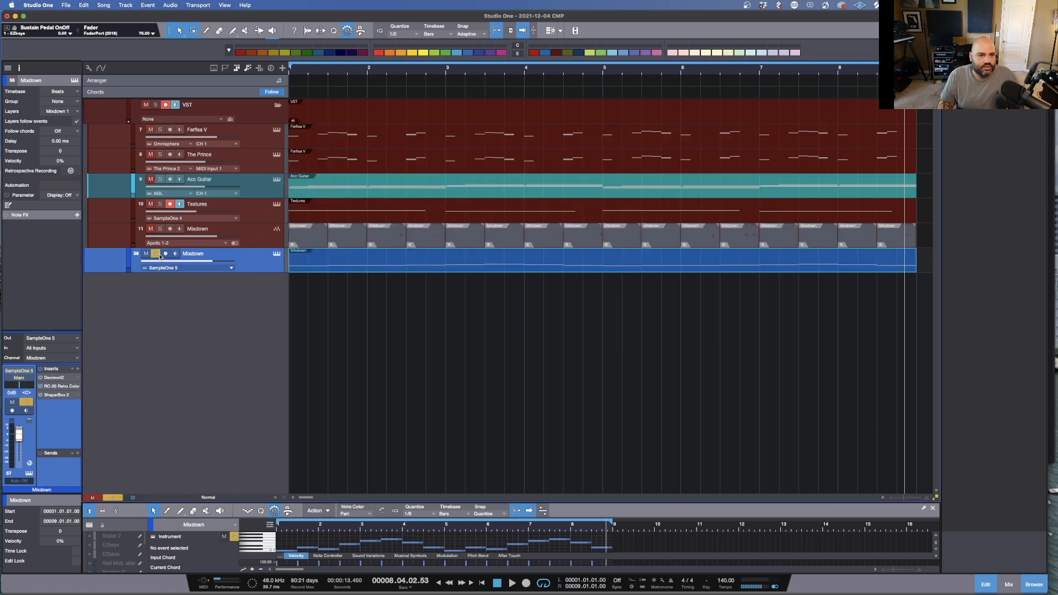
click(378, 291)
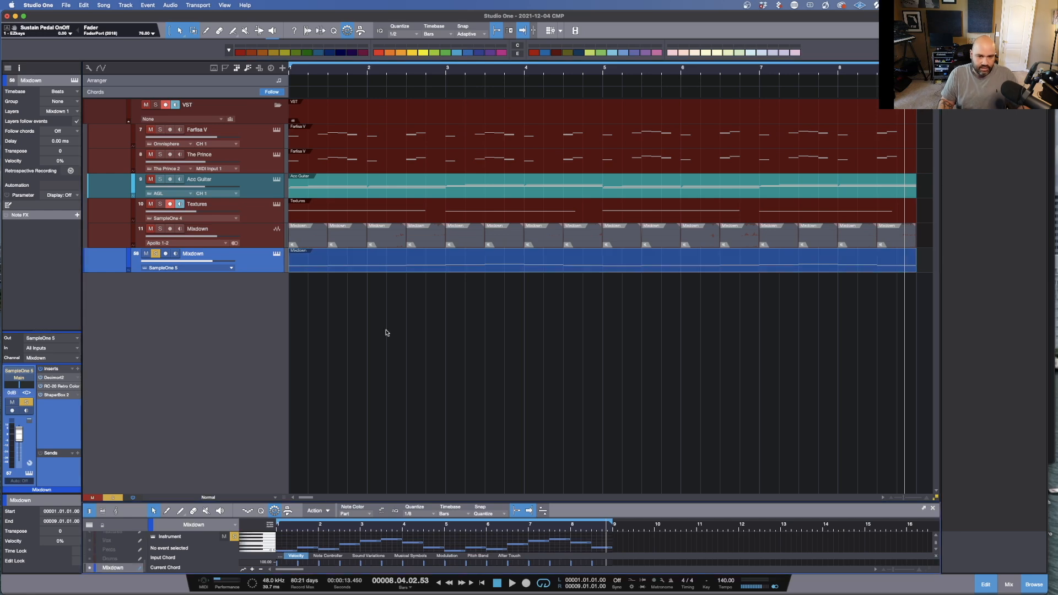
drag(493, 243, 492, 217)
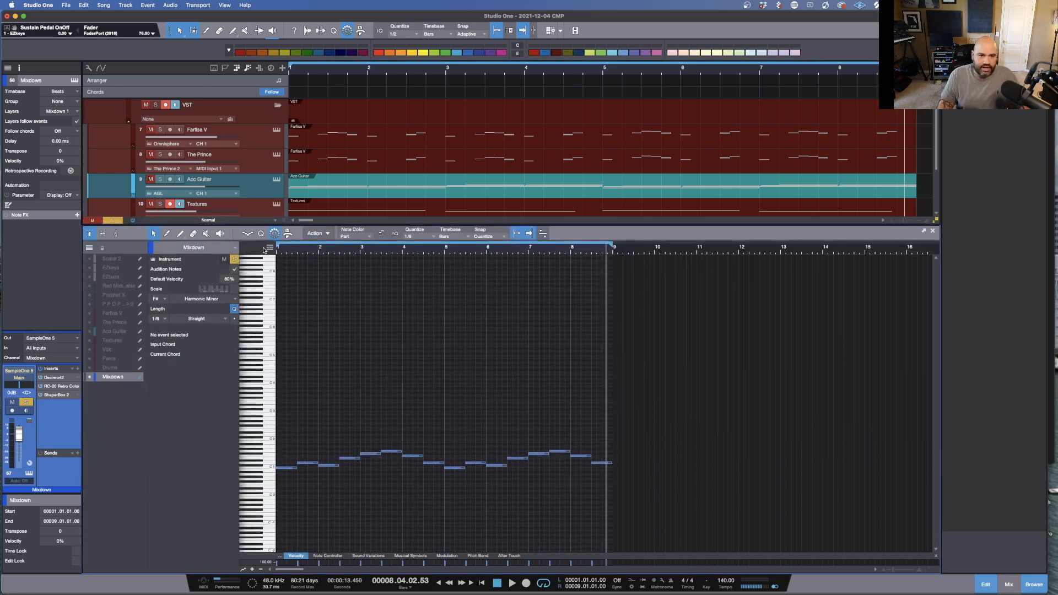
scroll(362, 461, up, 5)
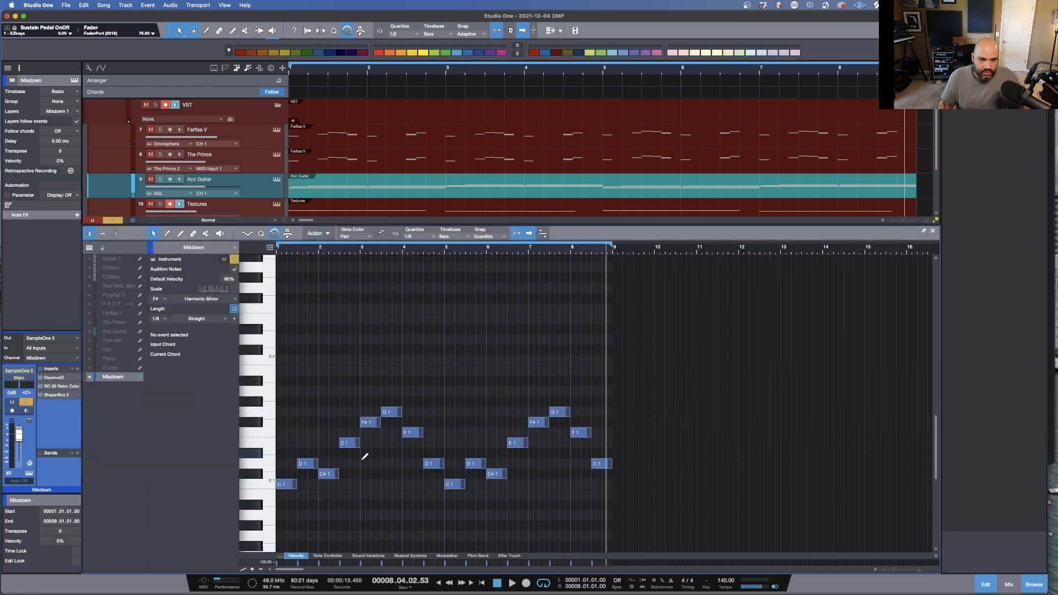
drag(313, 252, 372, 264)
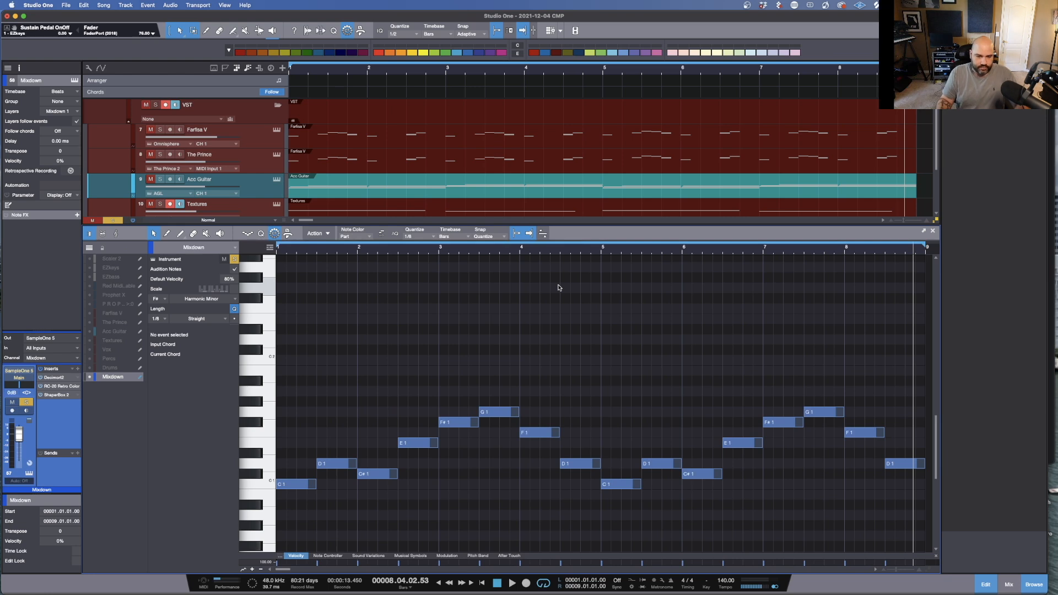
key(space)
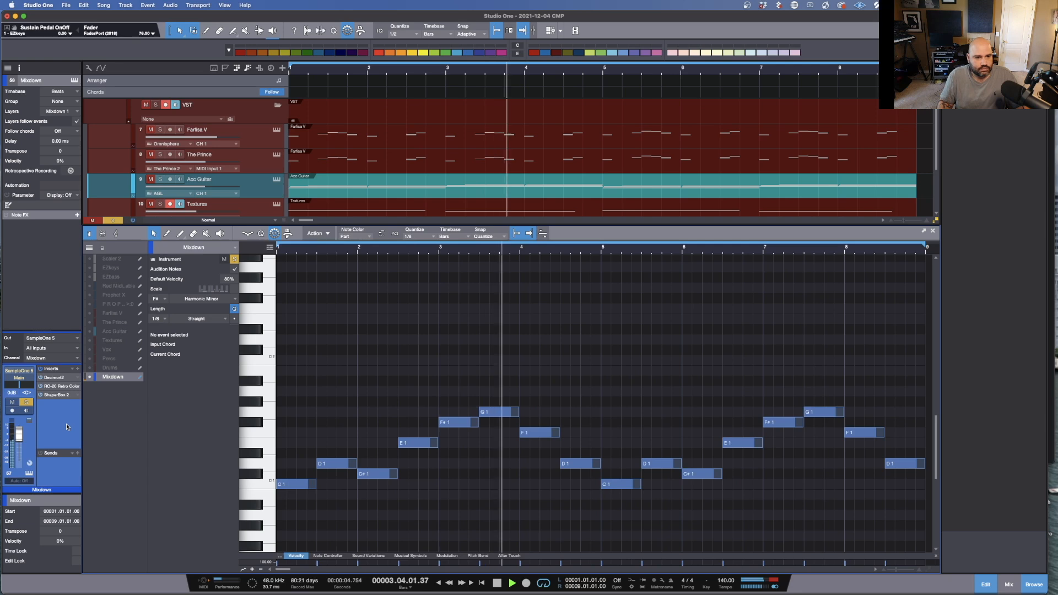
Step: Open the RC-20 Retro Color insert and lower its Cut filter slider while the track plays
click(60, 386)
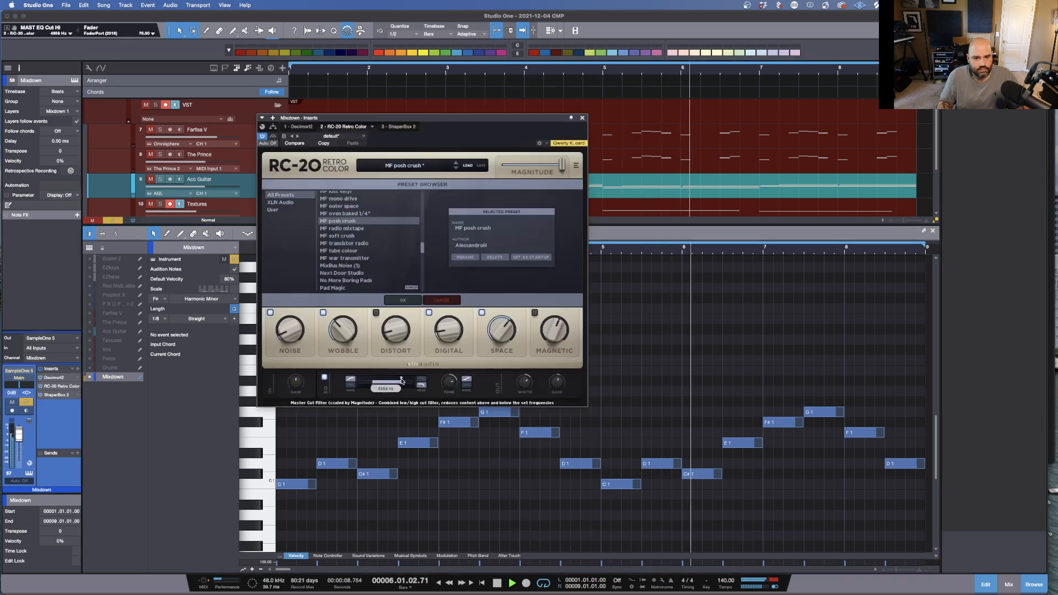
drag(412, 380, 400, 381)
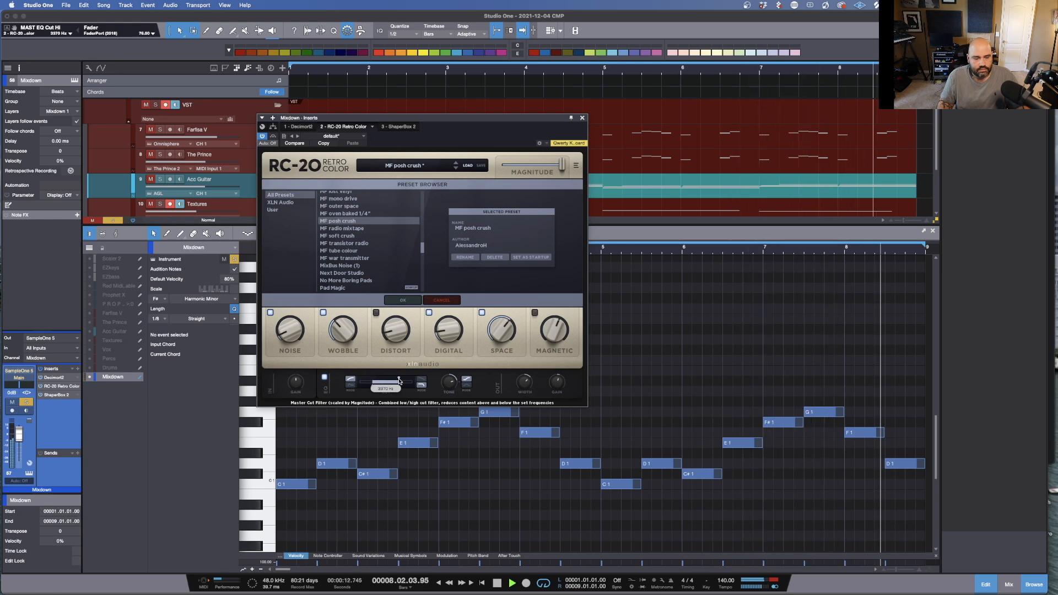
key(space)
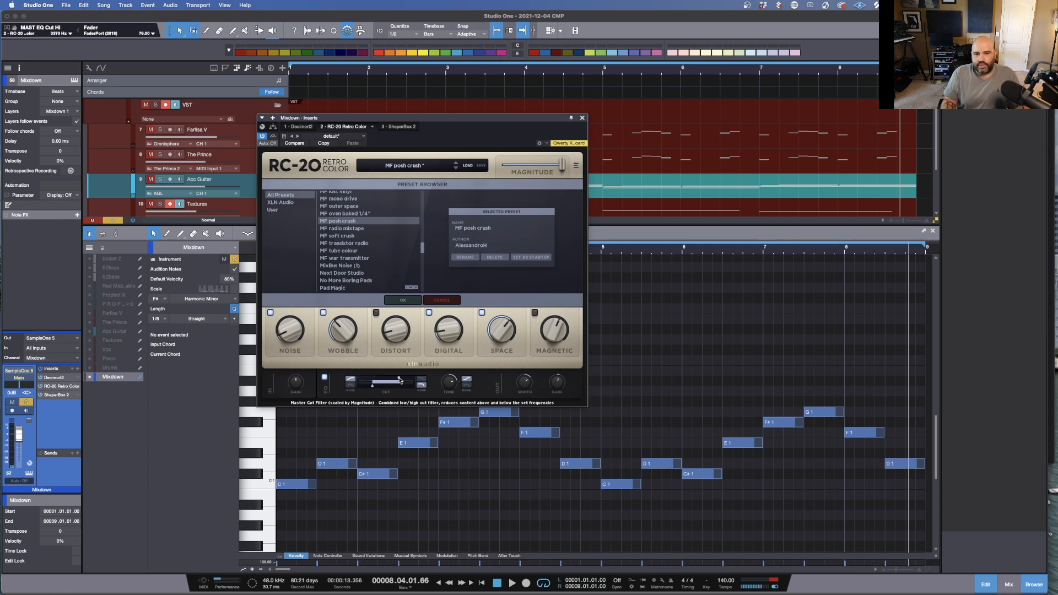
Step: Push the RC-20 Cut filter slider higher and audition the Mixdown playback
drag(400, 380, 430, 387)
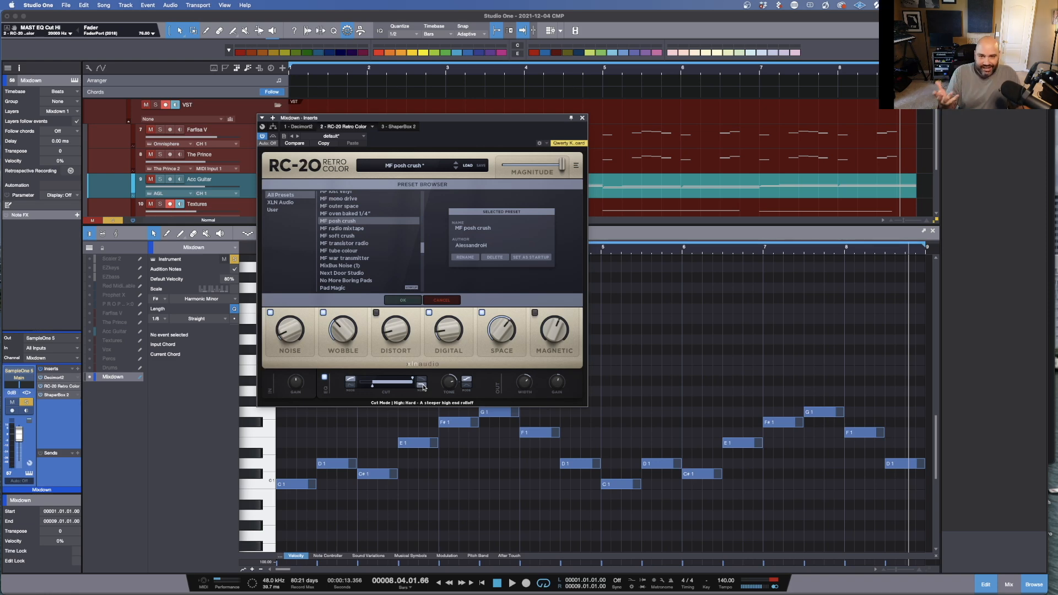
key(space)
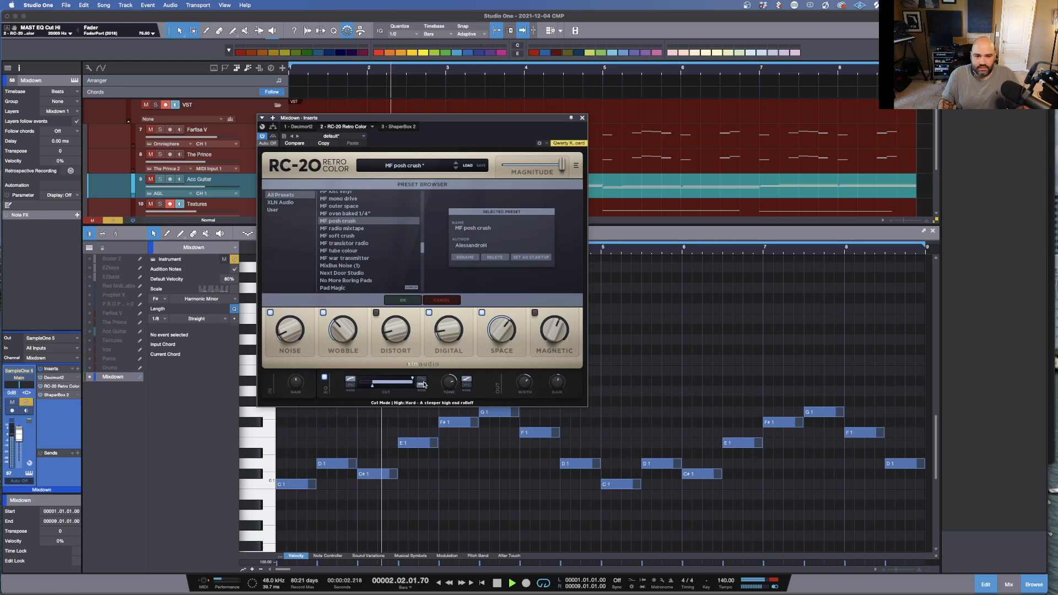
key(space)
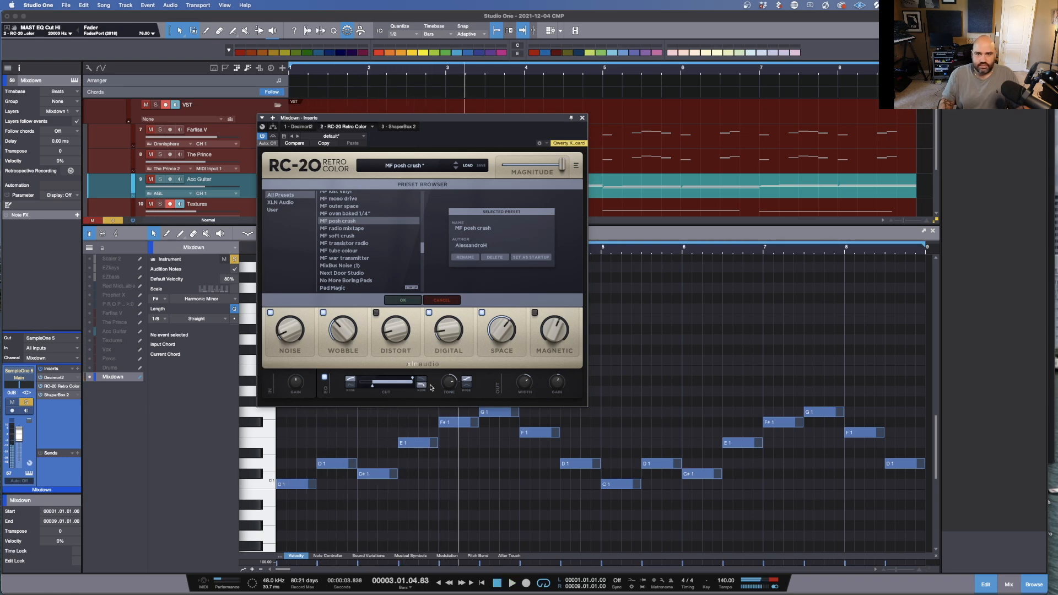